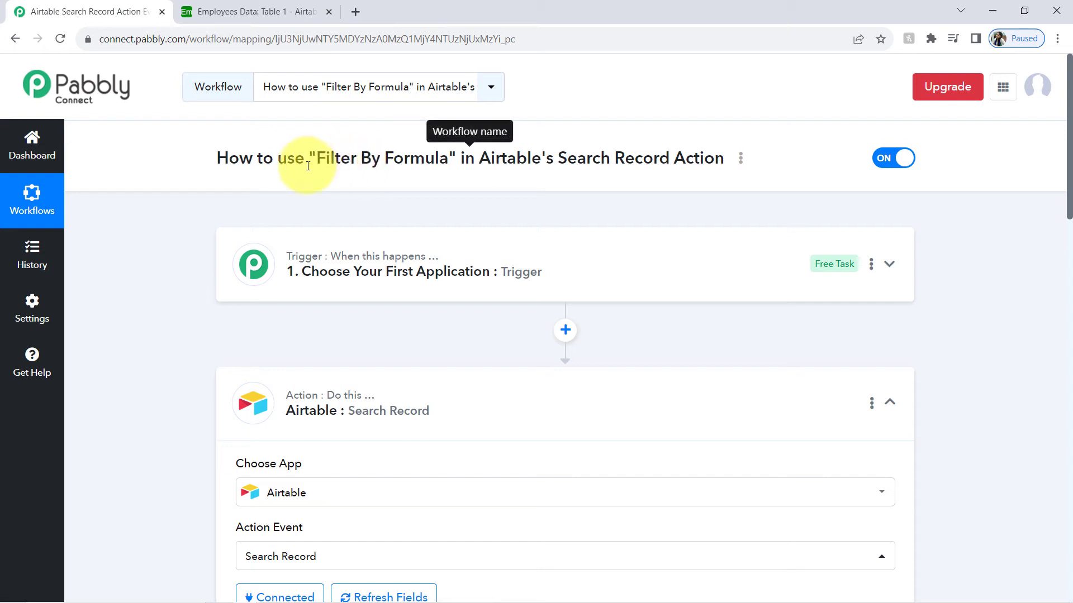
Highlight 'Filter By Formula' and 'Search Record Action' in the workflow title and settings
left_click_drag(316, 158, 454, 159)
left_click(454, 158)
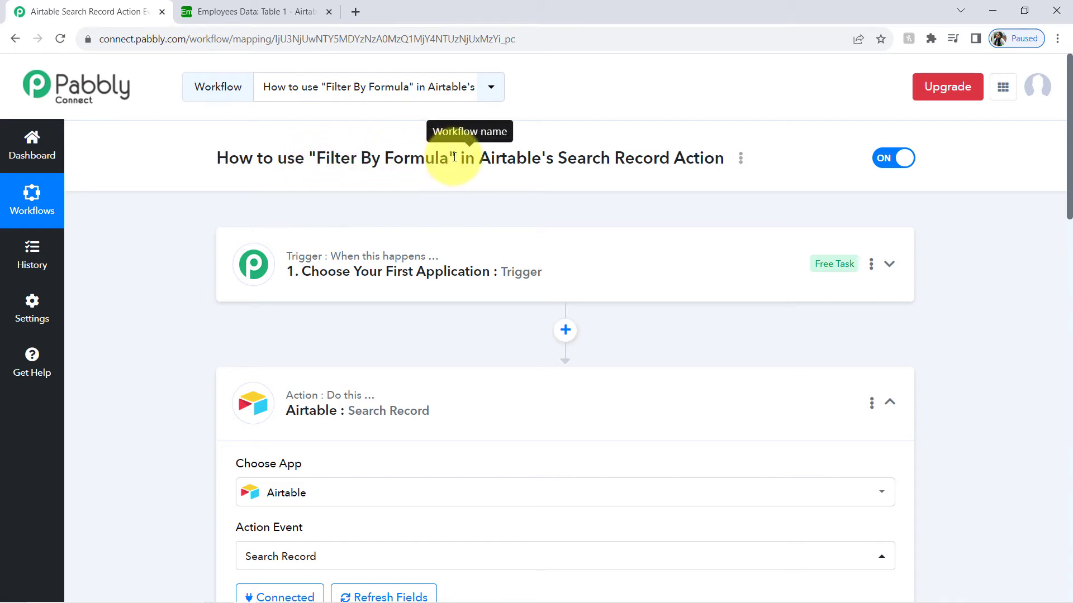
left_click_drag(558, 158, 694, 158)
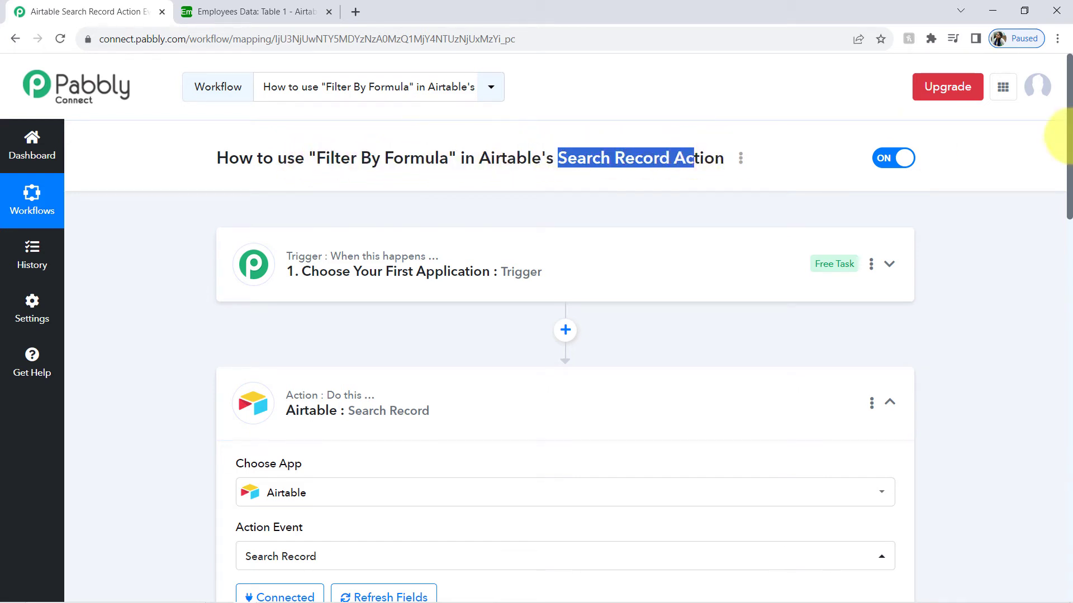
left_click_drag(1068, 126, 1068, 168)
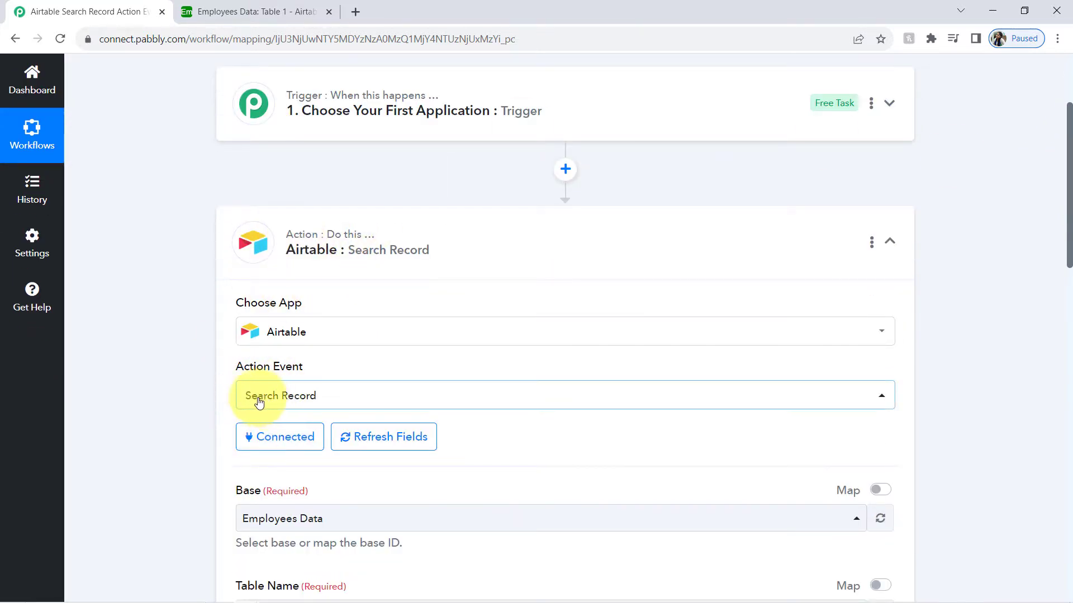
left_click_drag(1070, 246, 1069, 413)
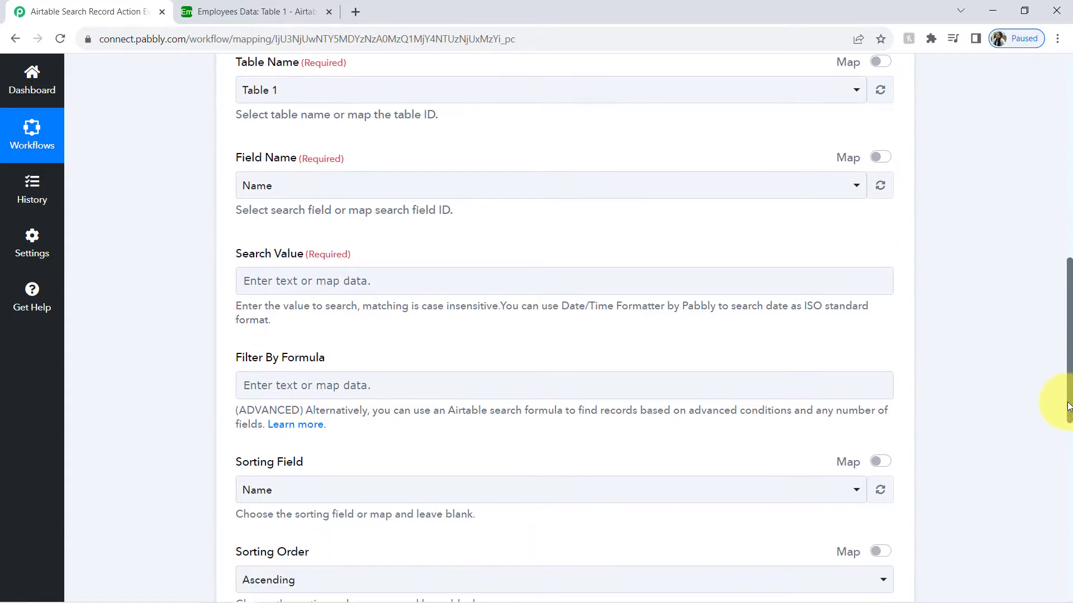
left_click_drag(243, 362, 322, 363)
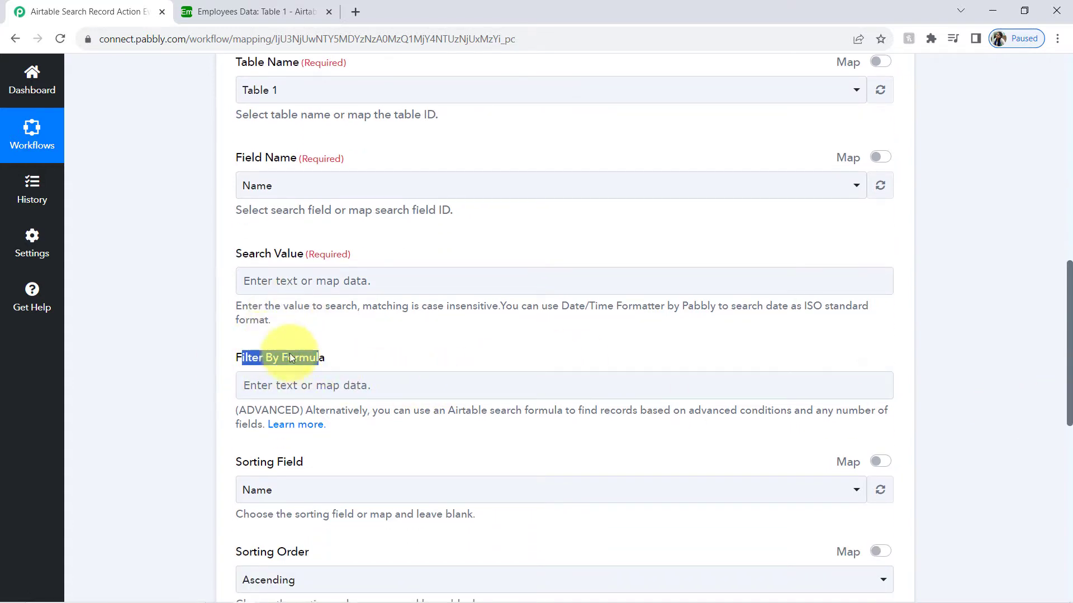
left_click_drag(1069, 376, 1069, 271)
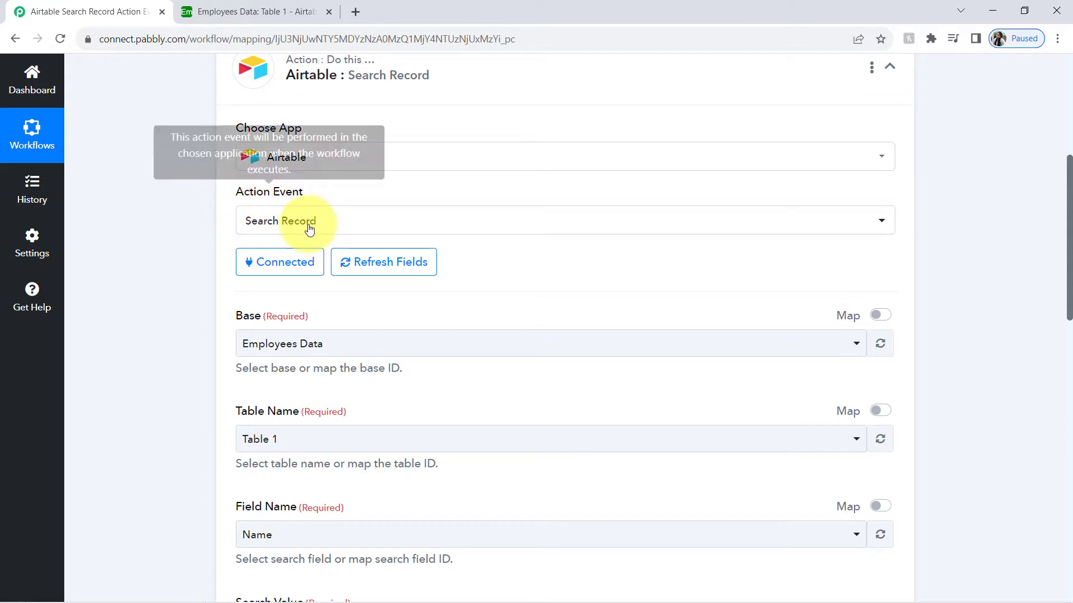
Compare the Search Record form with the six Employees Data records' Age and Experience values
left_click(261, 12)
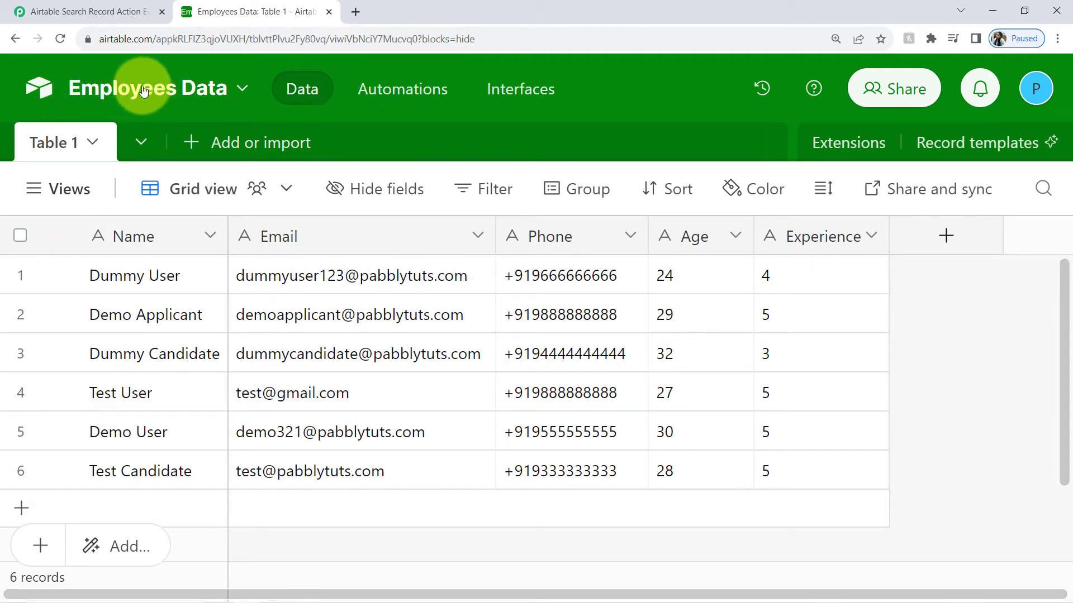
left_click(64, 11)
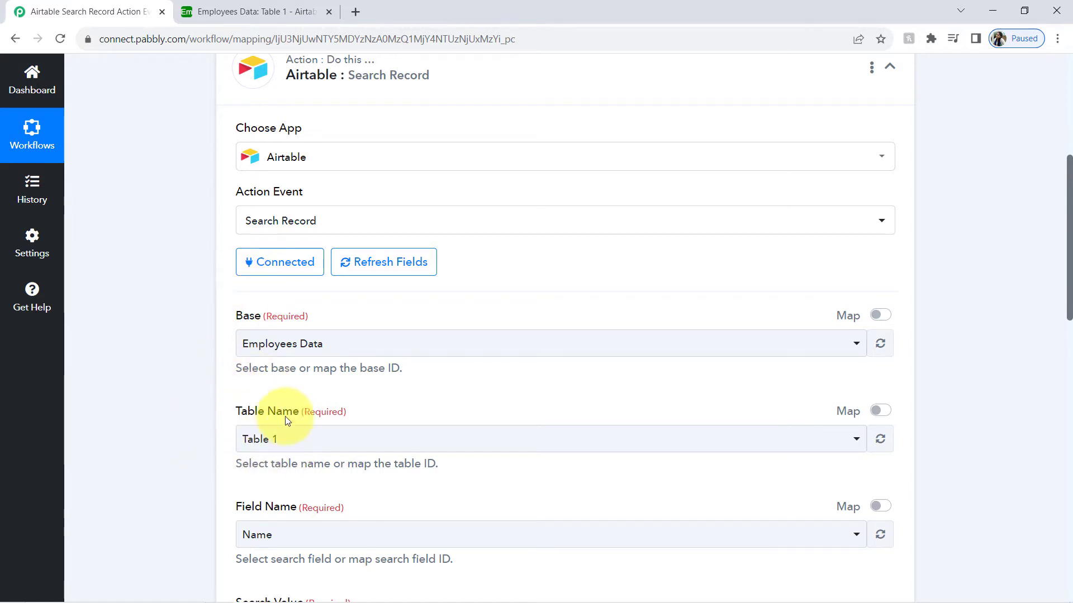
scroll(1070, 284, "down", 5)
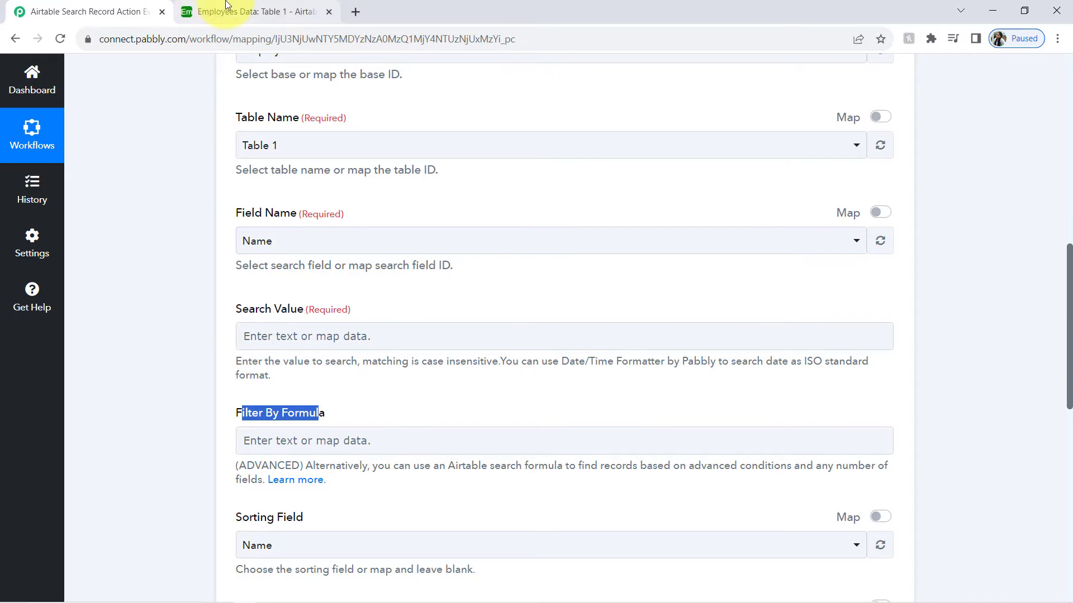
left_click(261, 13)
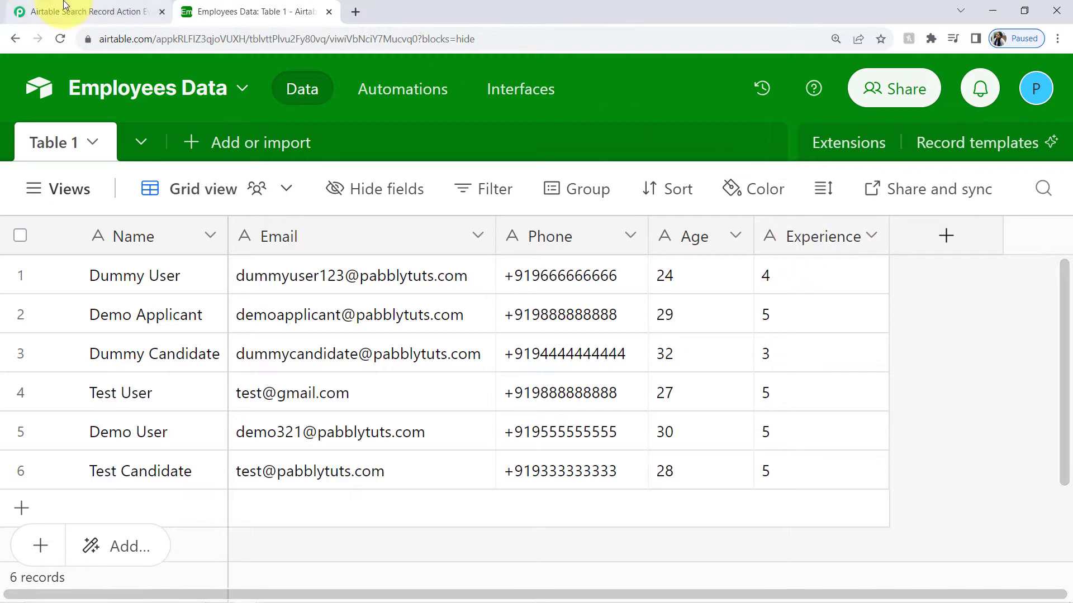
left_click(39, 11)
left_click(290, 239)
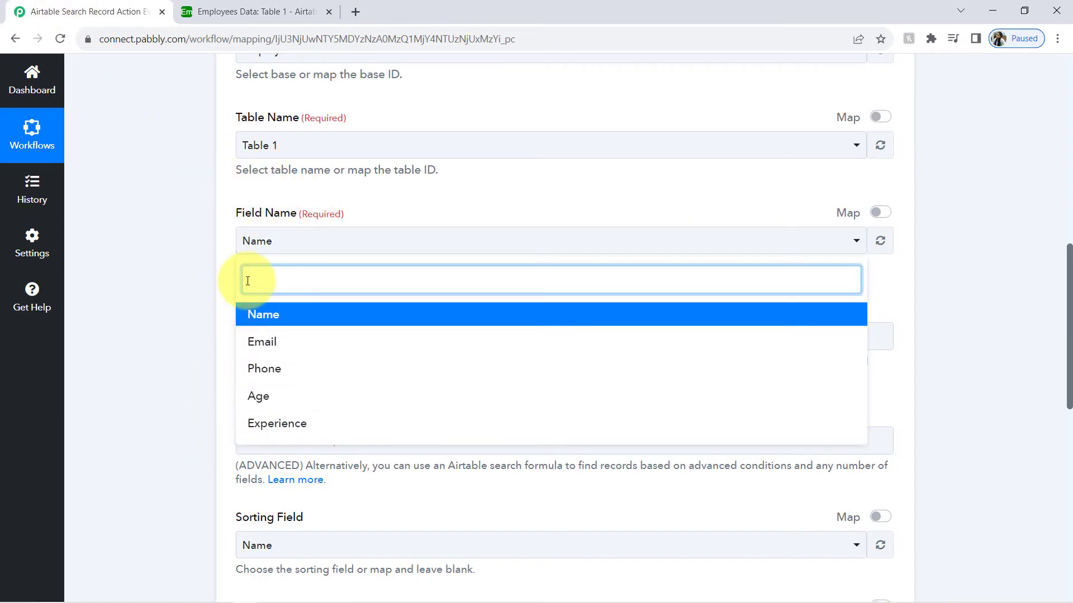
Search the Experience field for value 5, checking it against Airtable's Experience column
left_click(271, 424)
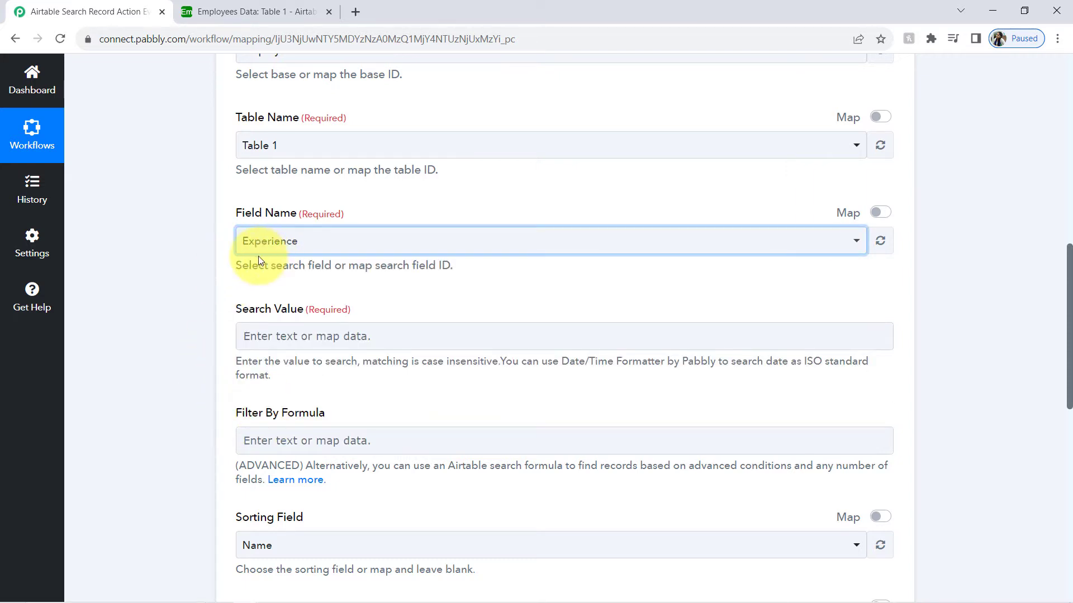
left_click(244, 214)
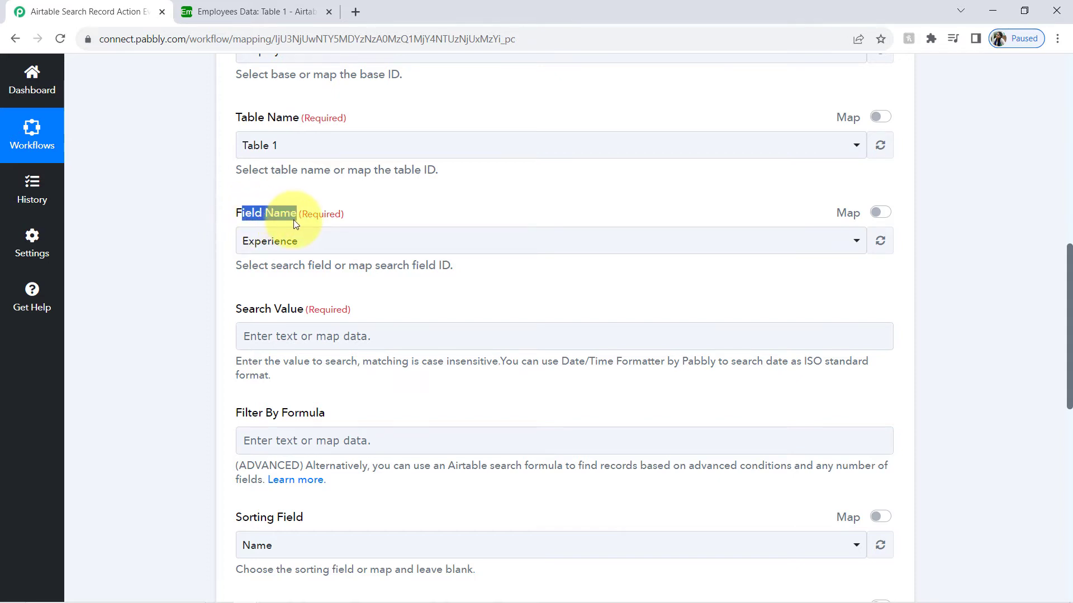
left_click(256, 335)
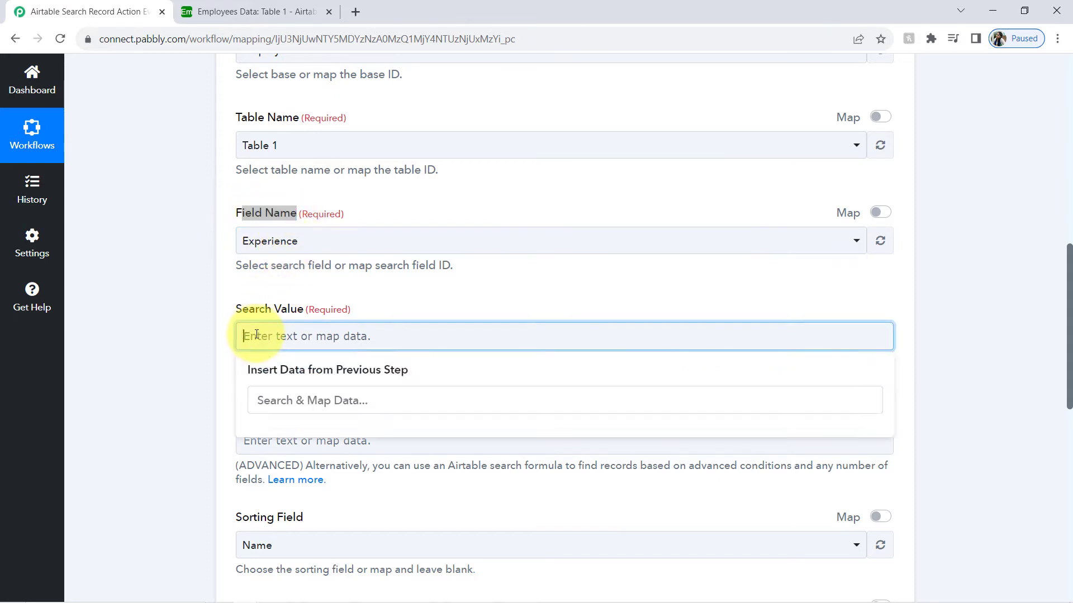
type("5")
left_click(199, 357)
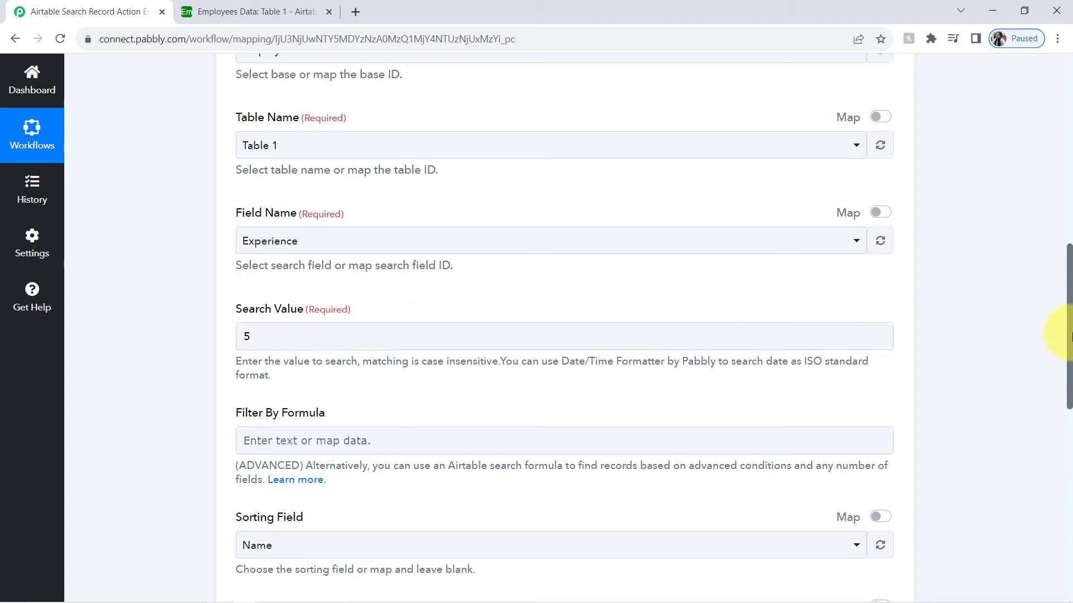
left_click(252, 11)
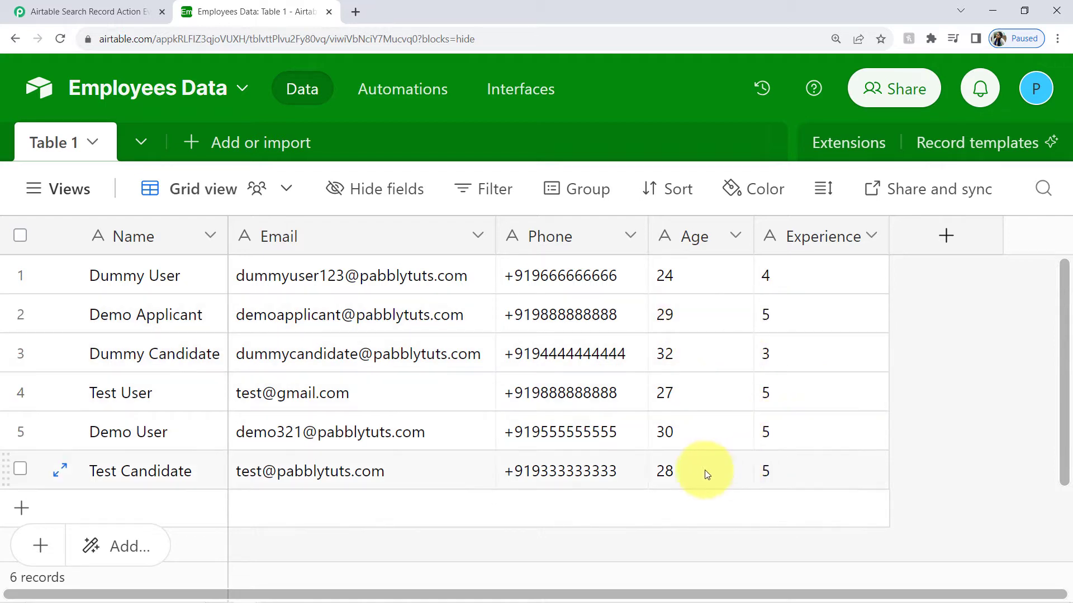
left_click(114, 12)
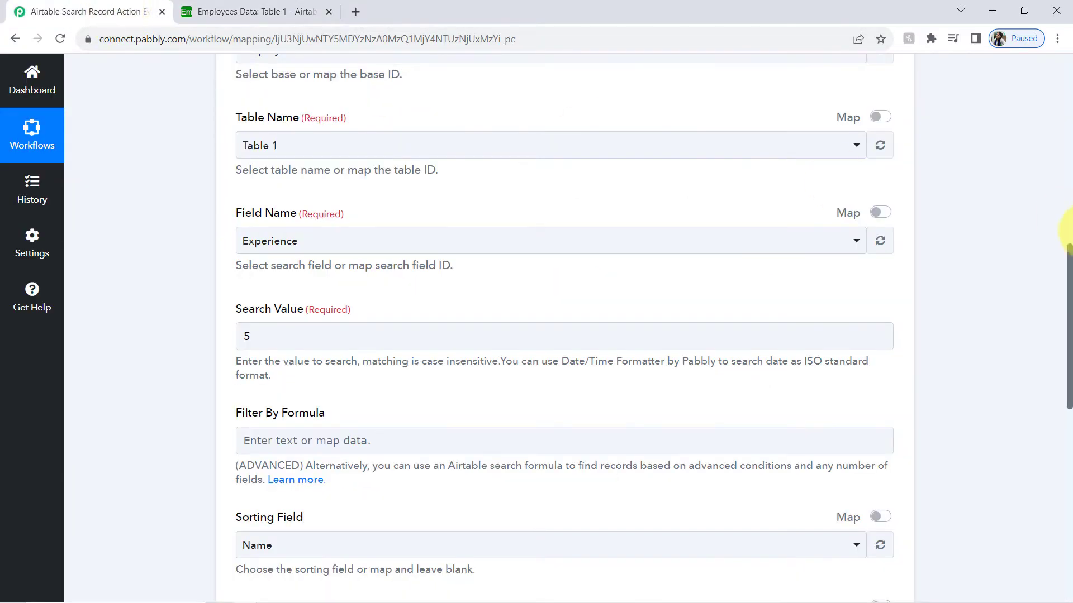
Set MaxRecords to 10, then save and send a test search to Airtable
left_click_drag(1068, 272, 1070, 408)
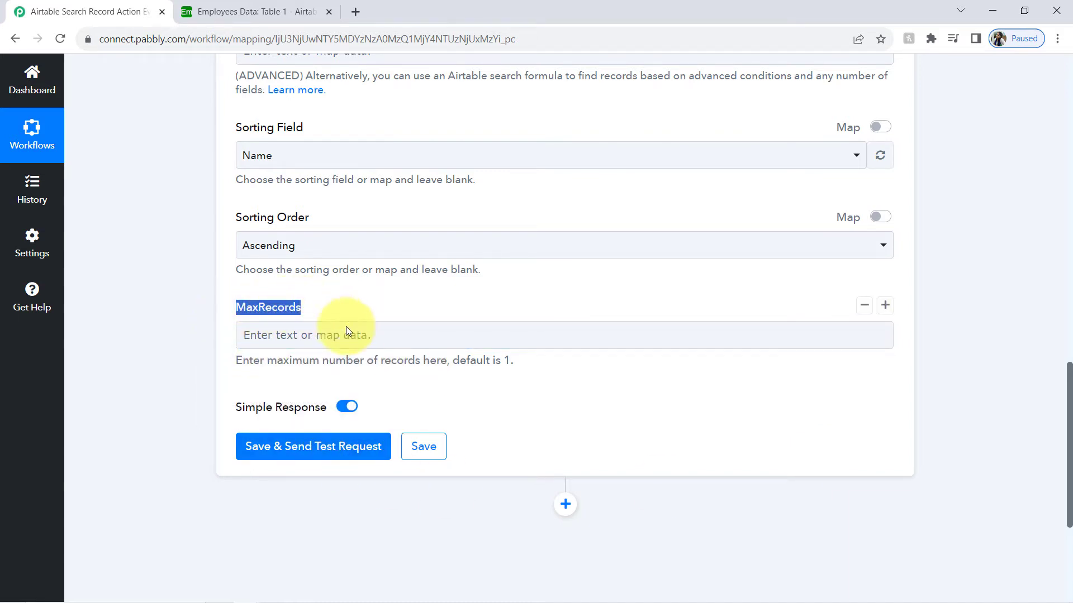
left_click_drag(469, 367, 519, 363)
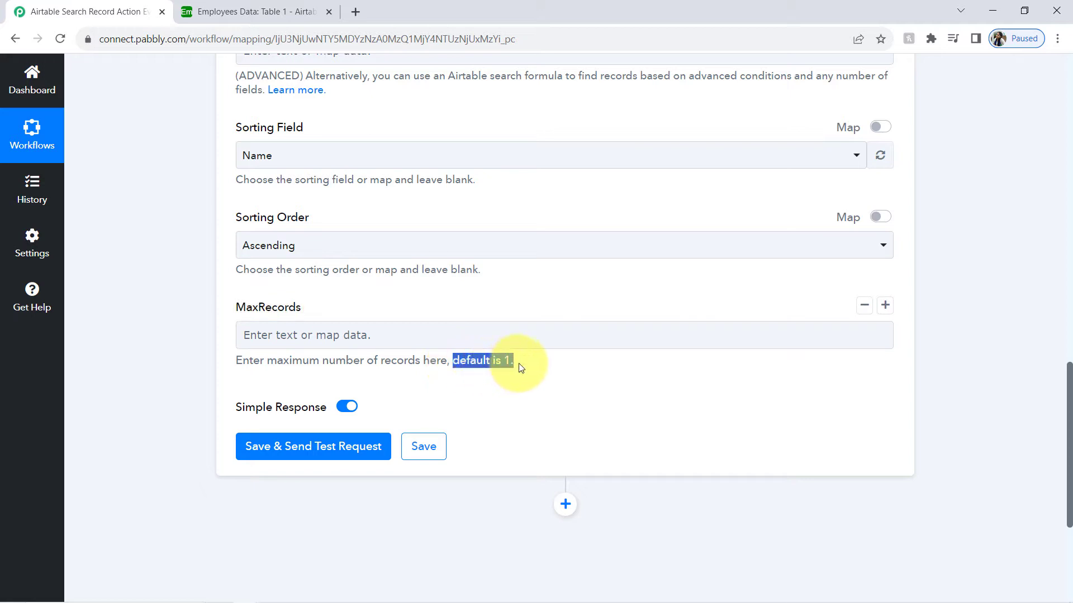
left_click(383, 337)
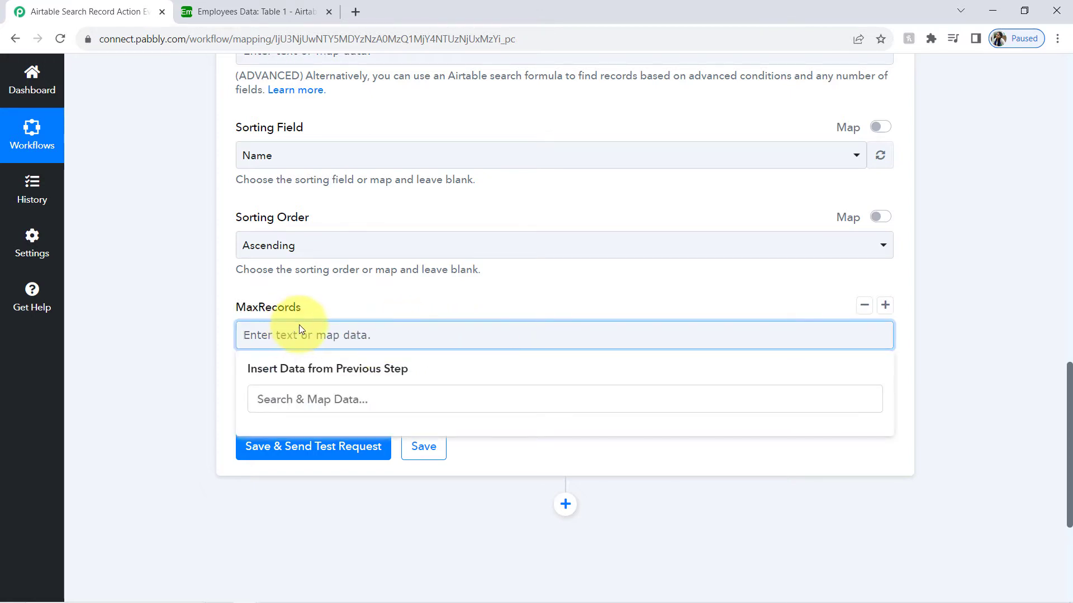
left_click(223, 340)
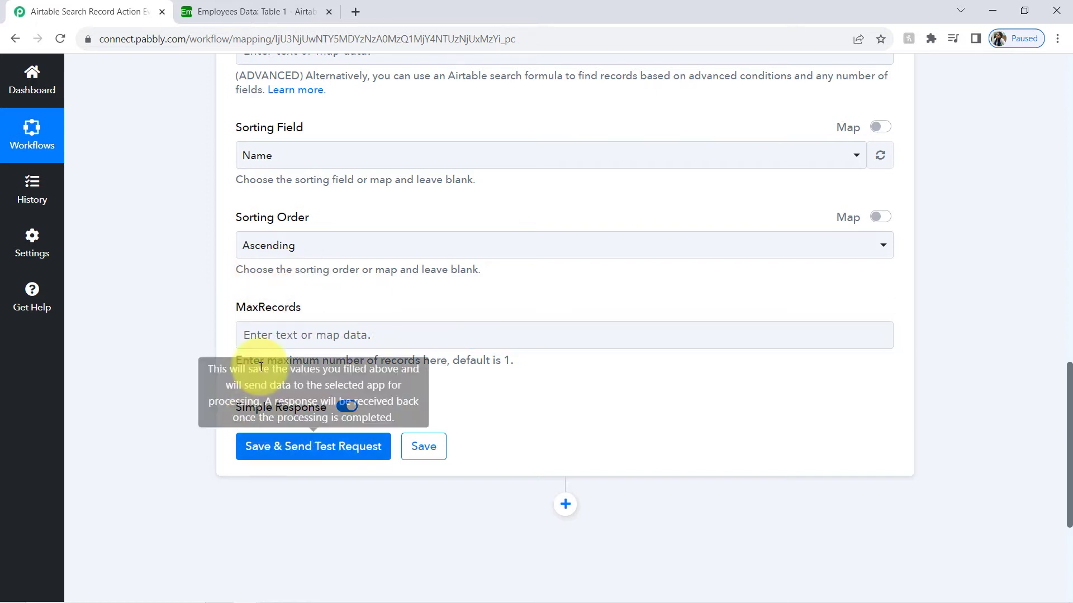
left_click(256, 338)
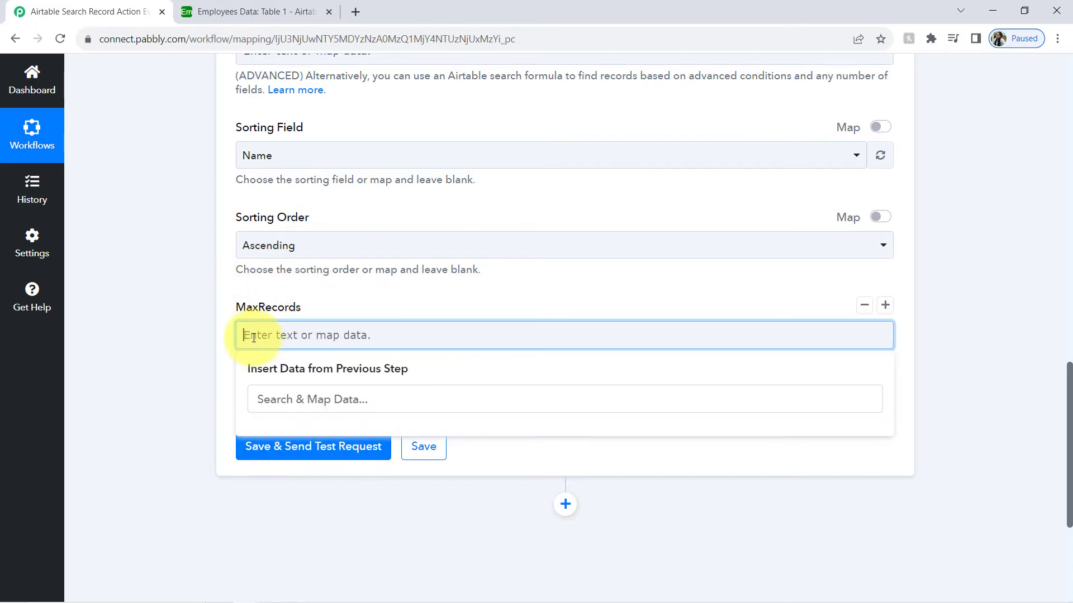
type("0")
left_click(179, 382)
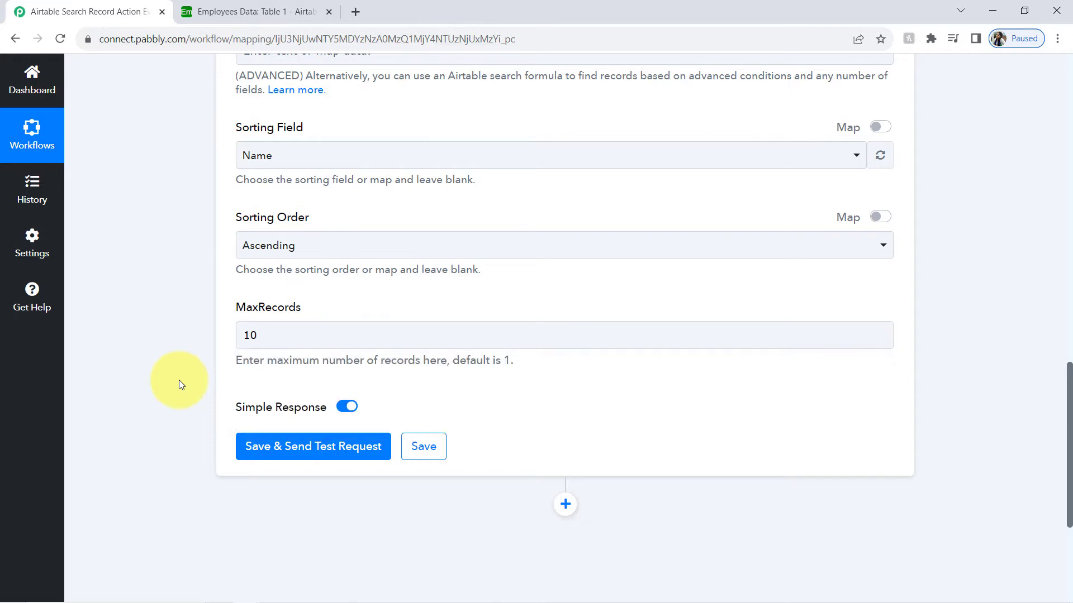
left_click(267, 447)
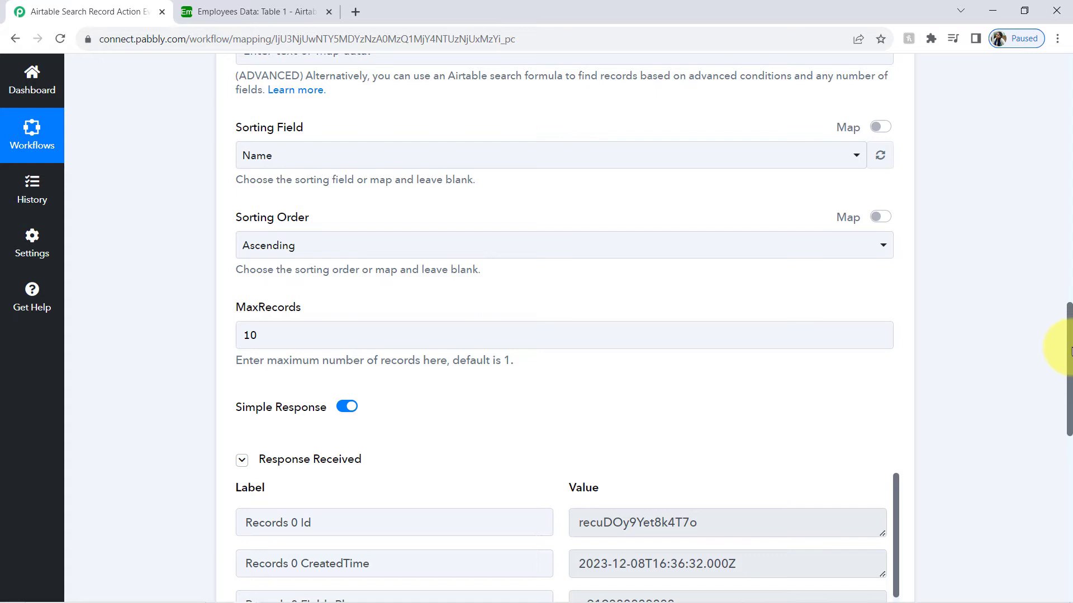
left_click_drag(1070, 352, 1068, 425)
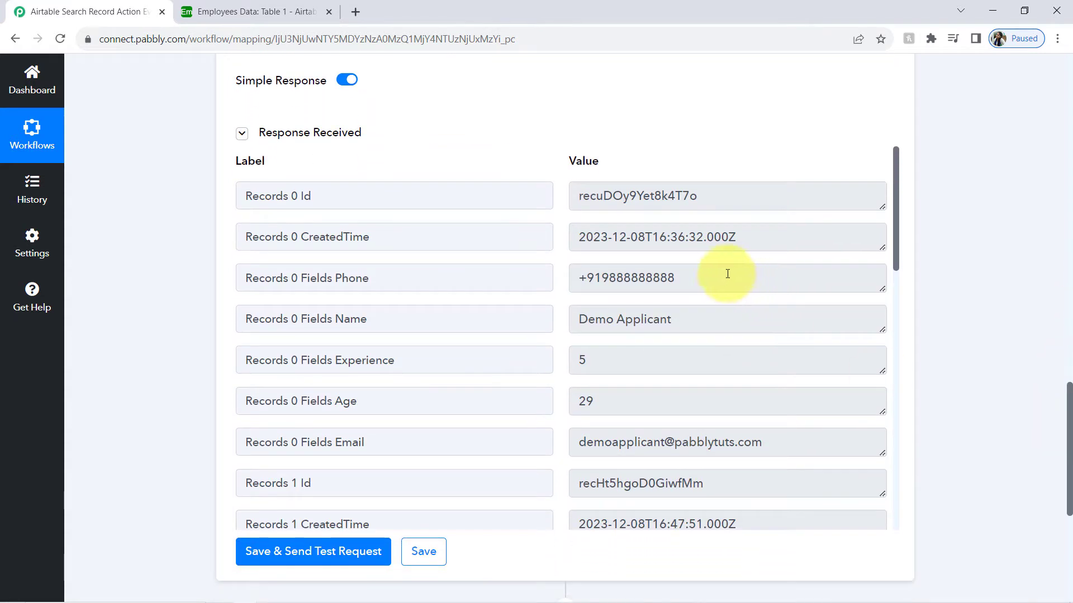
left_click_drag(610, 199, 700, 197)
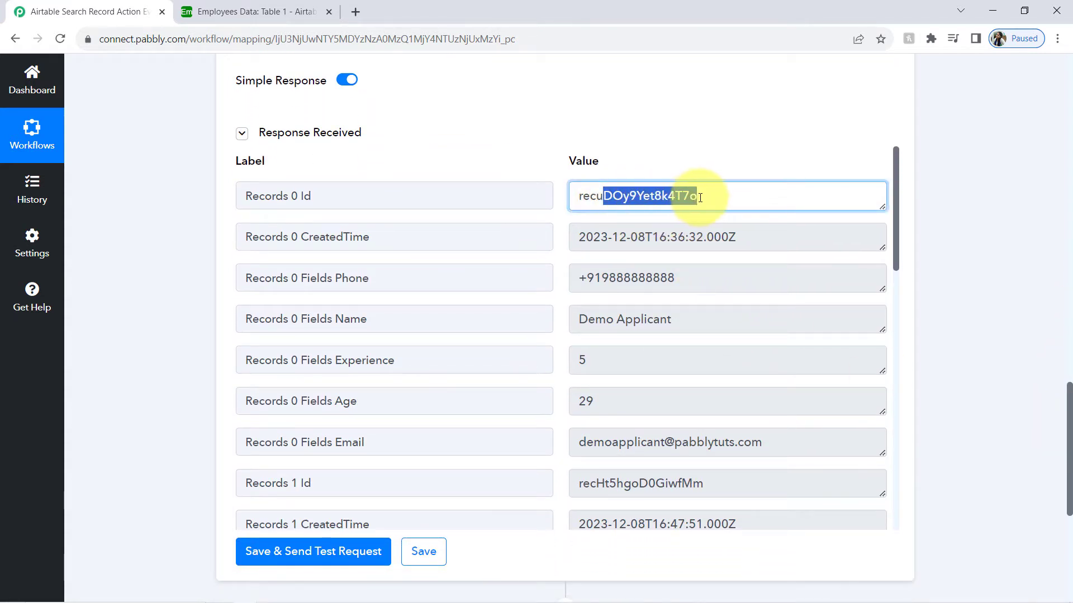
left_click_drag(615, 319, 687, 318)
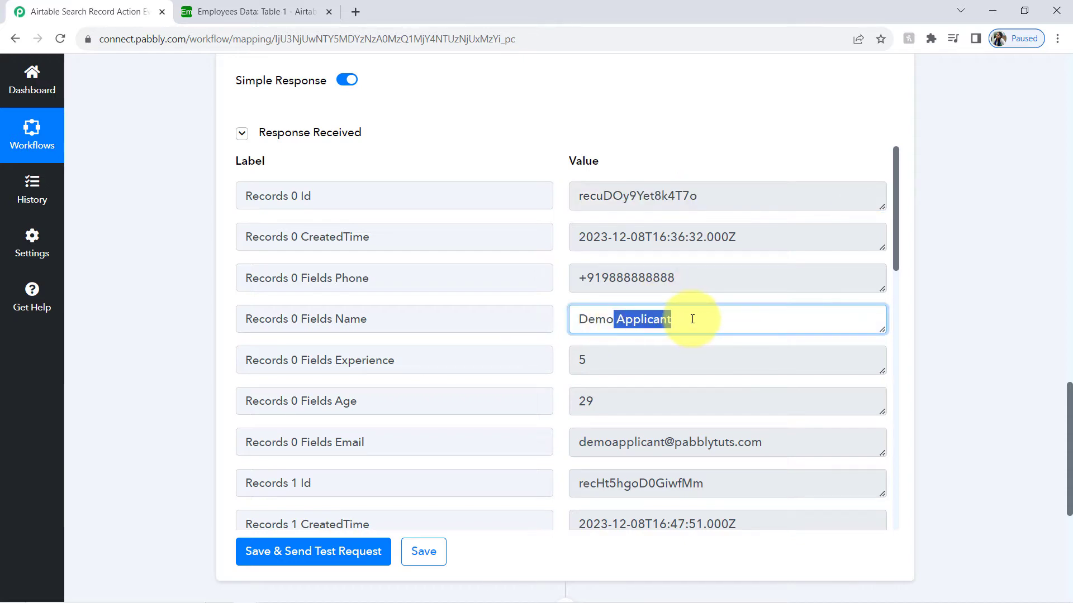
left_click(220, 5)
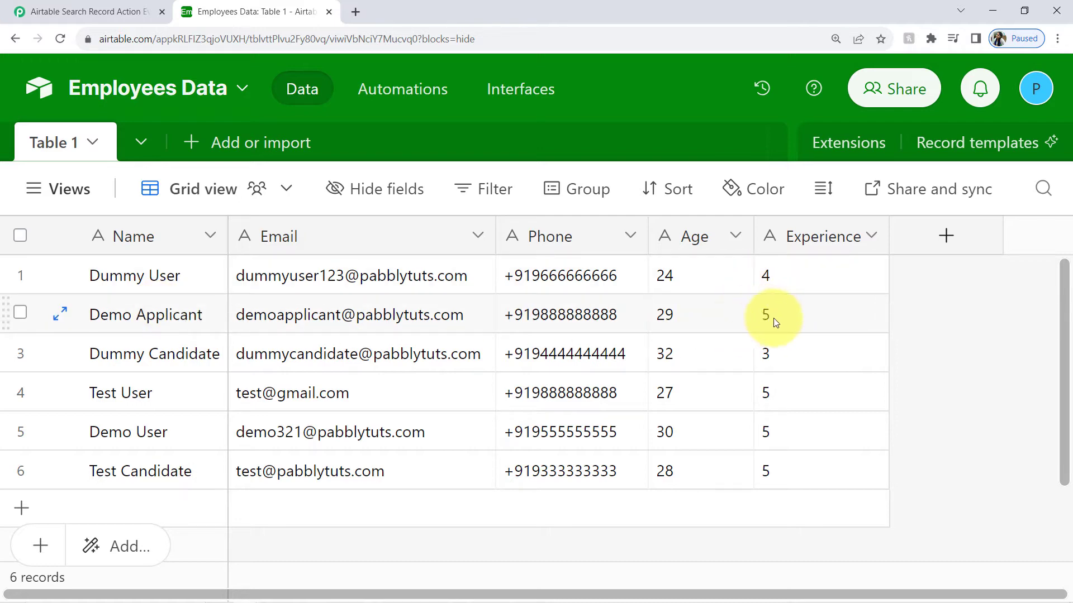
left_click(40, 6)
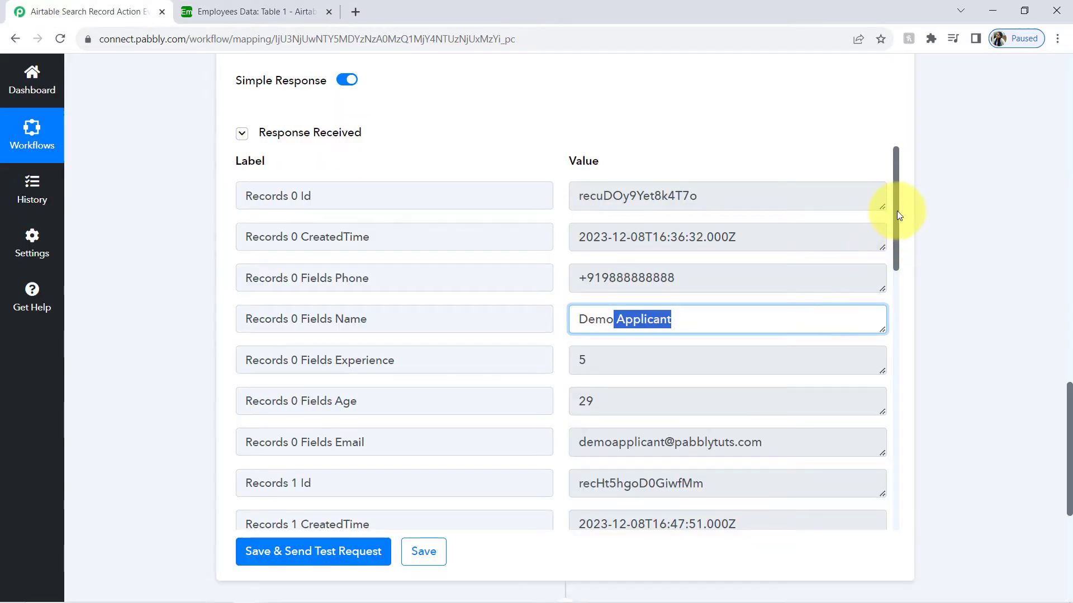
left_click_drag(898, 216, 889, 315)
left_click_drag(630, 284, 575, 283)
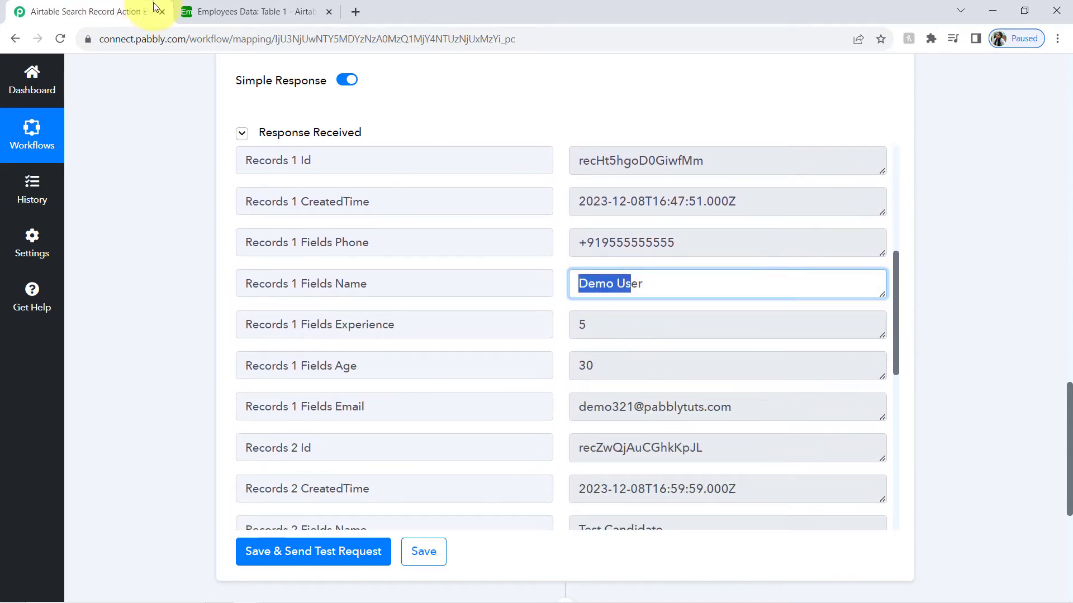
left_click(257, 11)
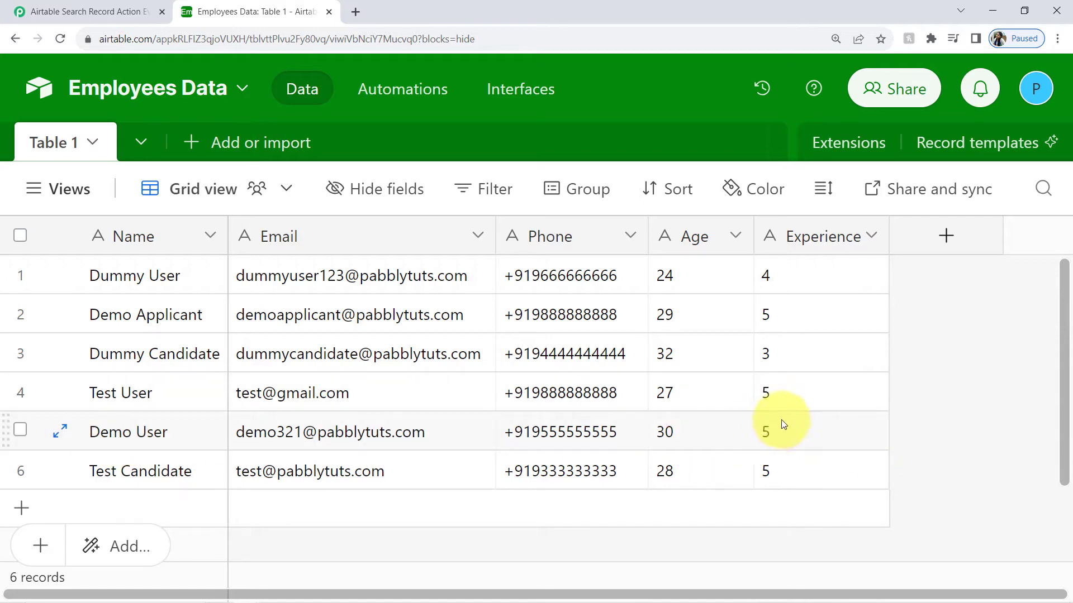
left_click(92, 11)
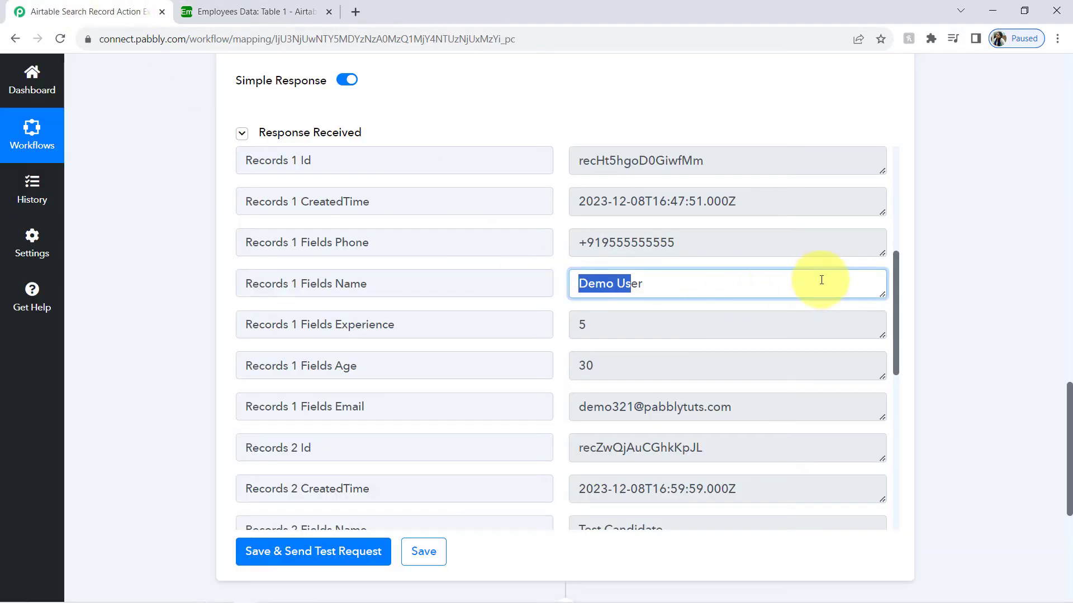
left_click_drag(895, 360, 863, 500)
left_click_drag(584, 391, 814, 400)
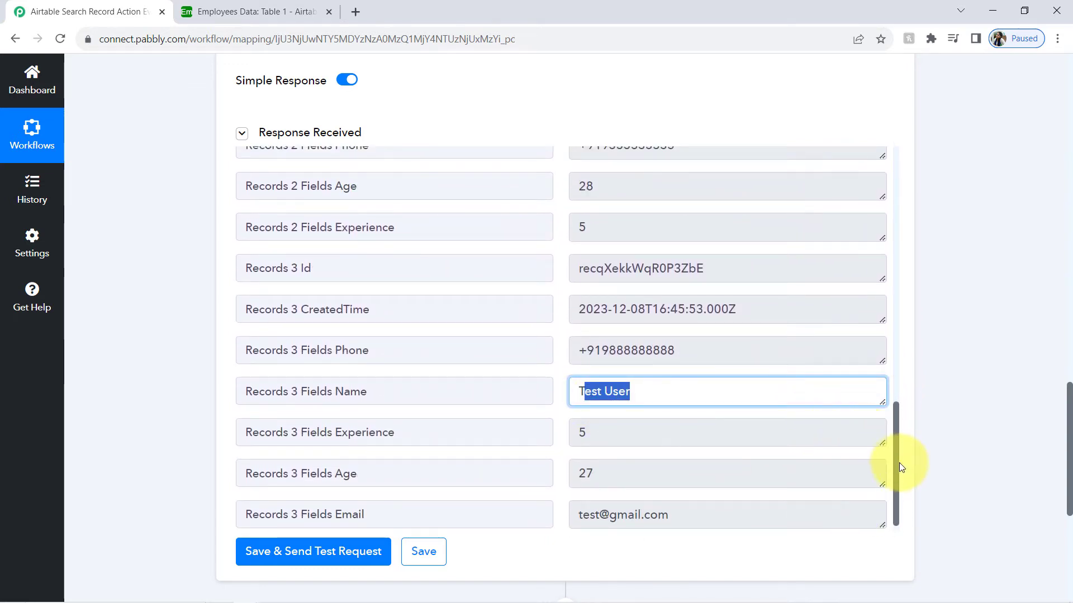
left_click_drag(900, 463, 897, 395)
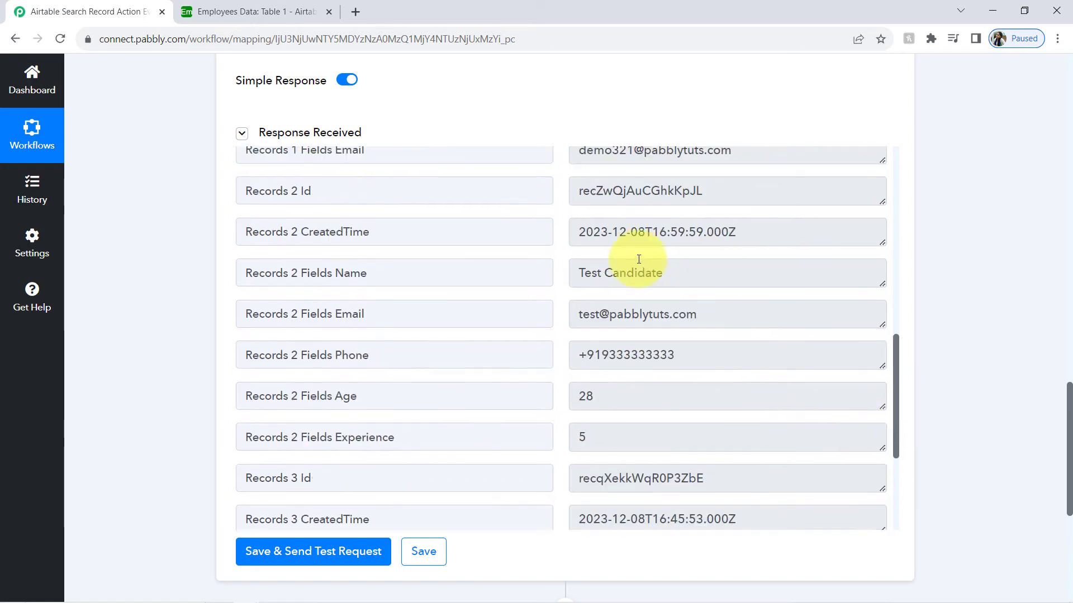
triple_click(591, 276)
left_click(244, 7)
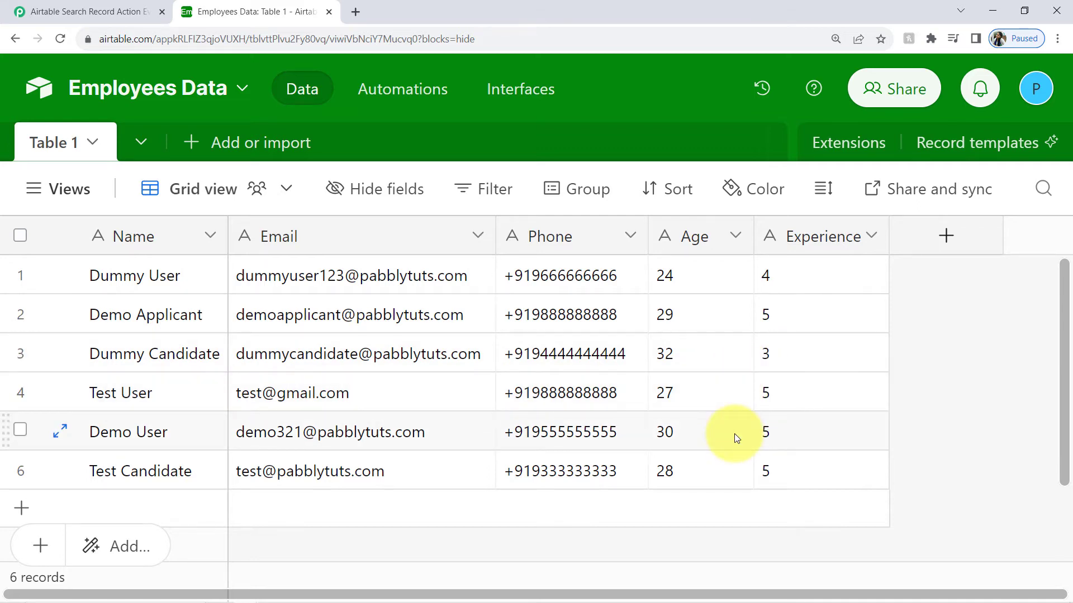
left_click(90, 11)
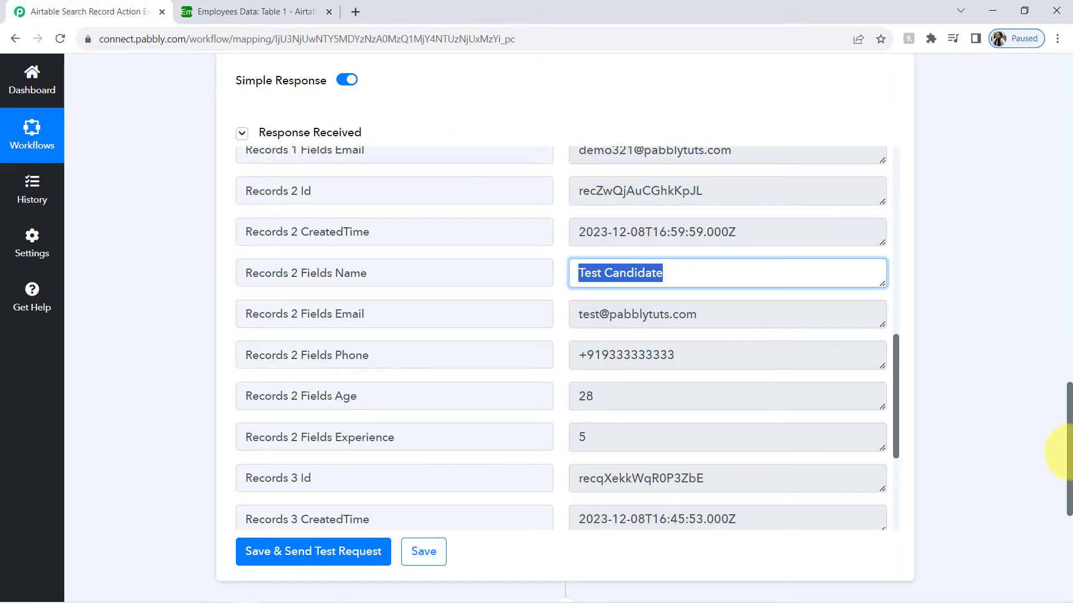
left_click_drag(1068, 450, 1035, 304)
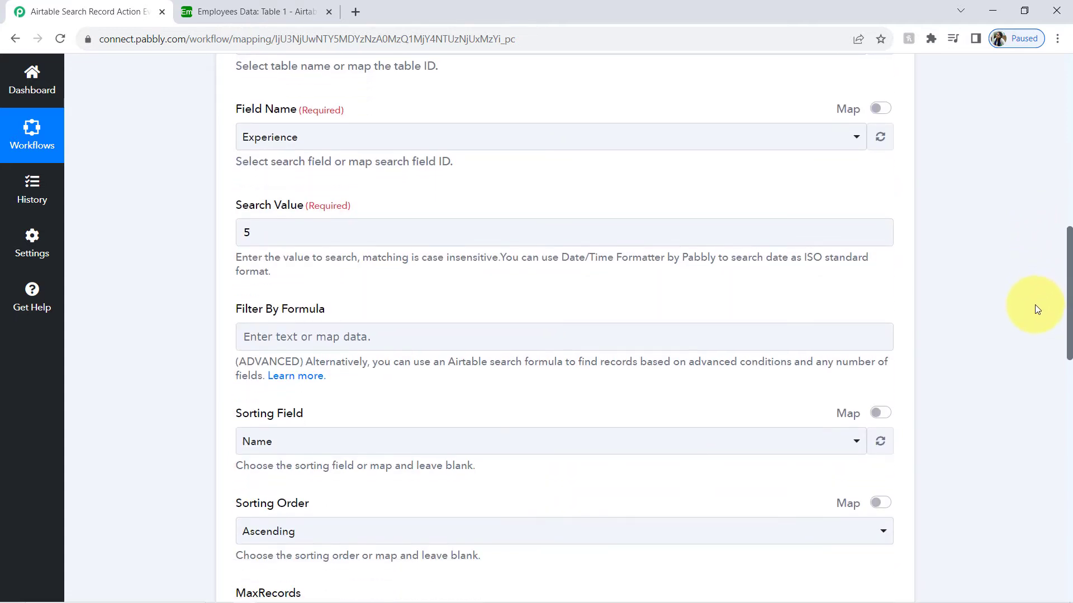
Open the Filter By Formula 'Learn more' link, Airtable's formula reference, in a new tab
left_click_drag(244, 308, 345, 307)
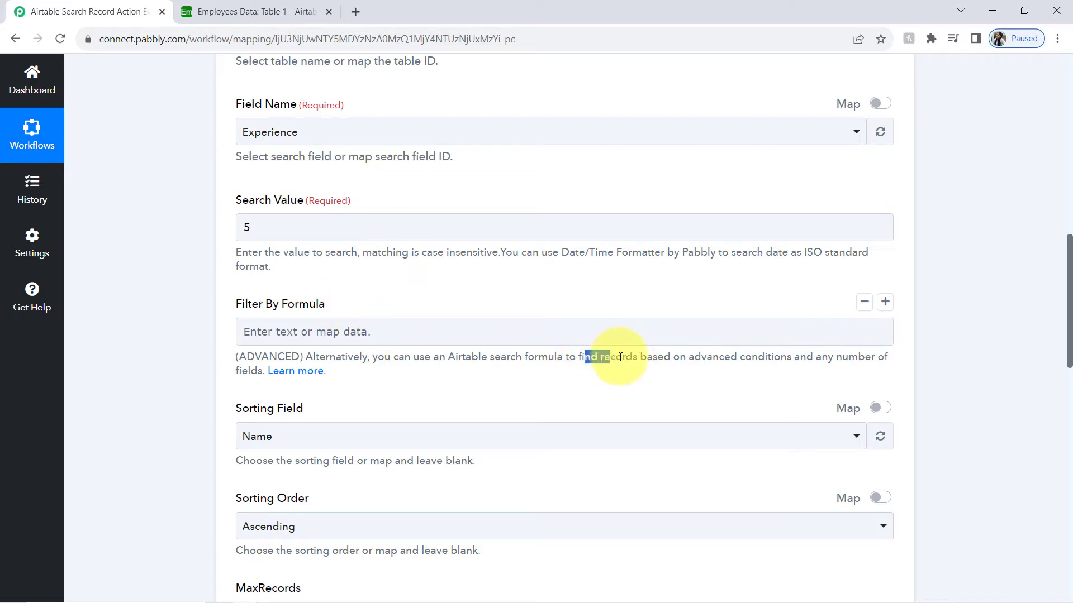
left_click_drag(656, 357, 767, 359)
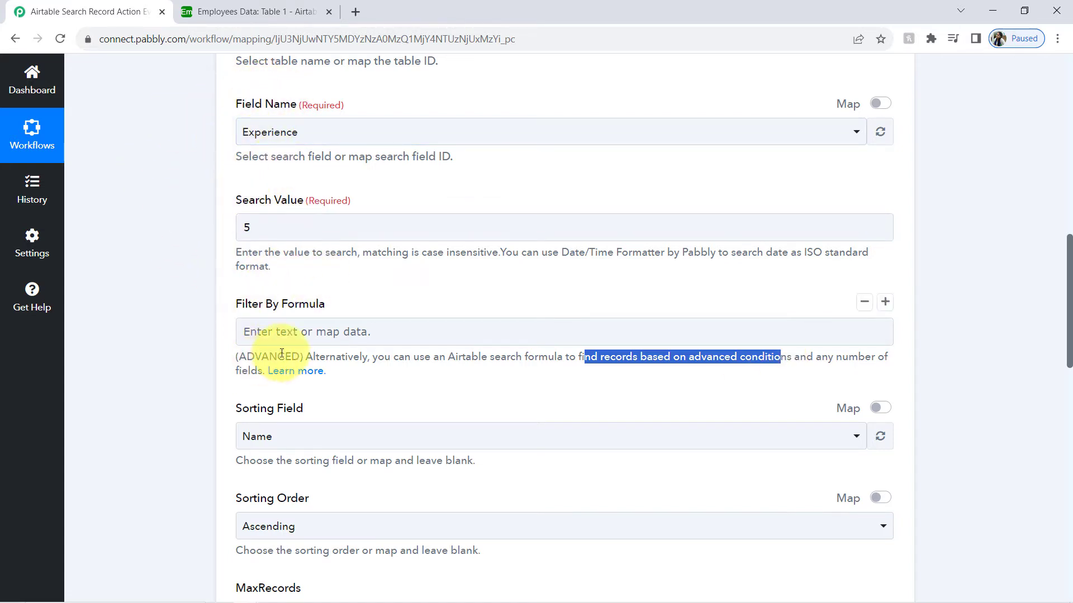
right_click(280, 371)
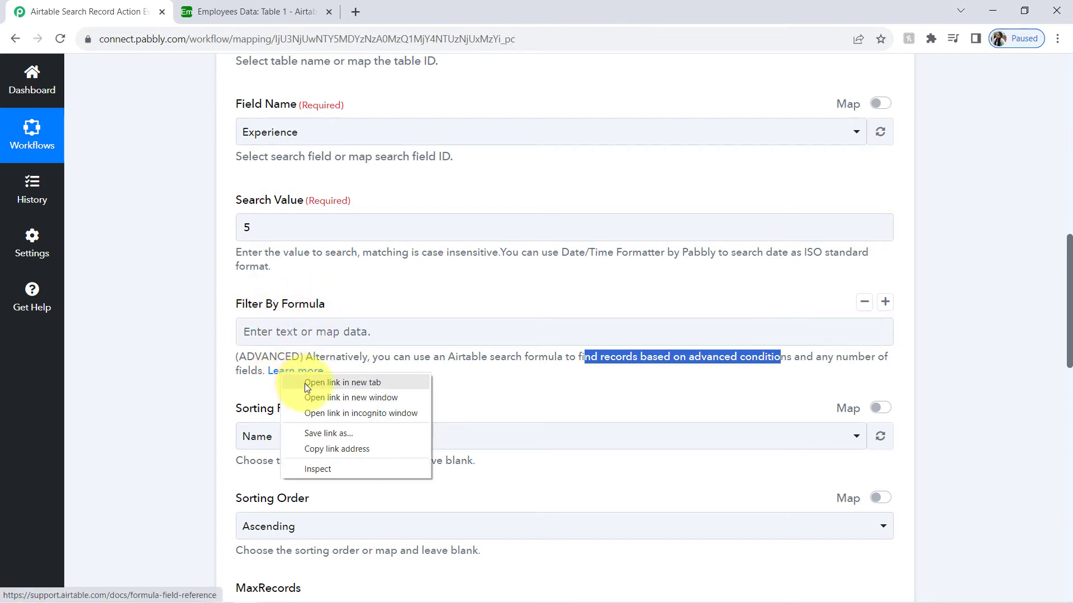
left_click(316, 381)
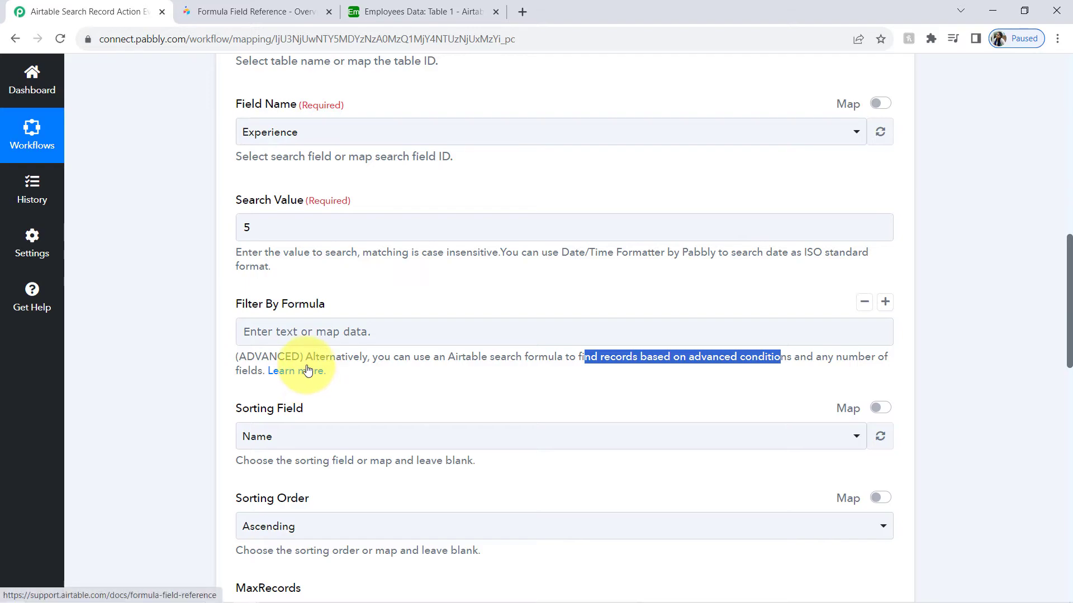
left_click(257, 5)
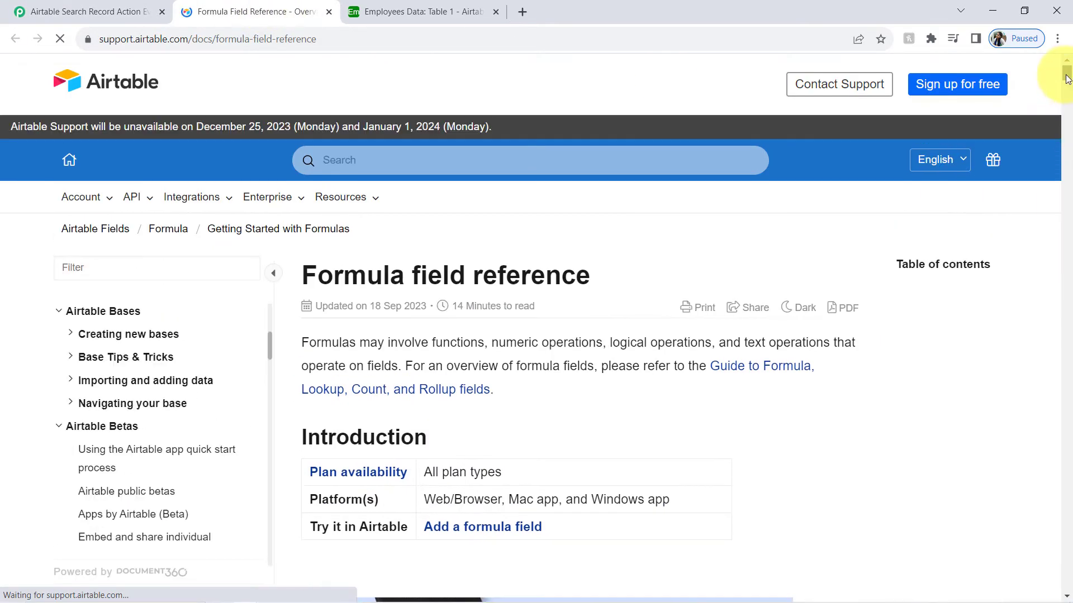
left_click_drag(1061, 71, 1068, 184)
left_click_drag(1067, 205, 1058, 258)
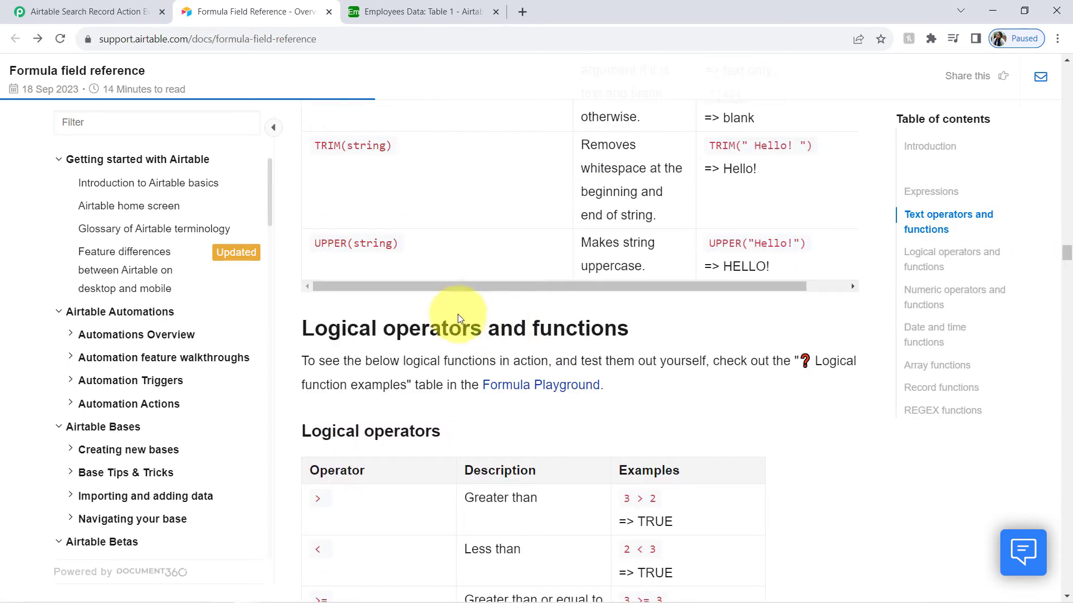
left_click_drag(359, 328, 461, 328)
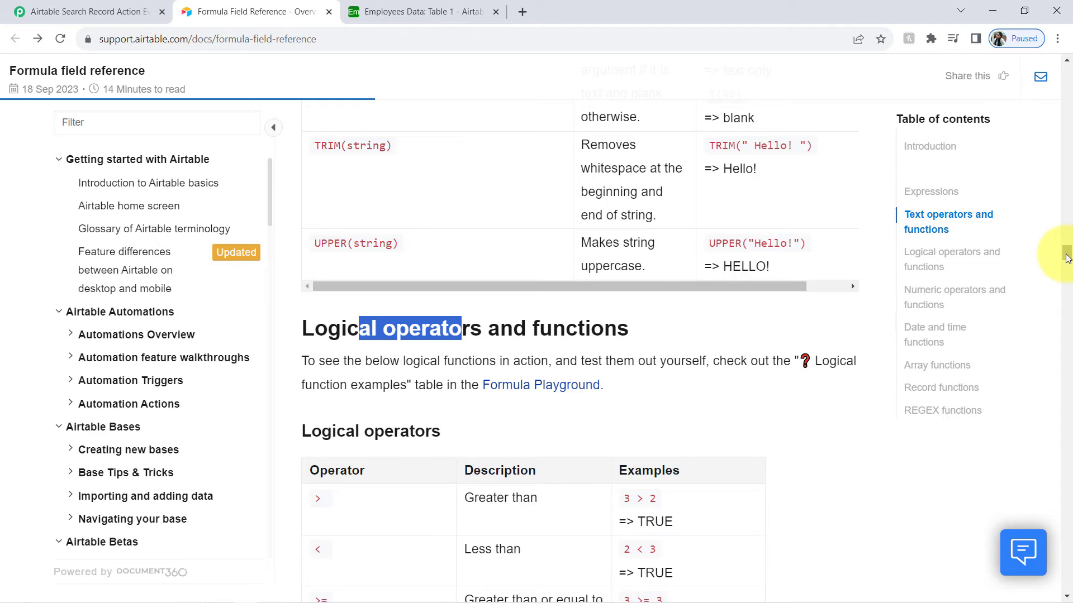
left_click_drag(1067, 258, 1064, 264)
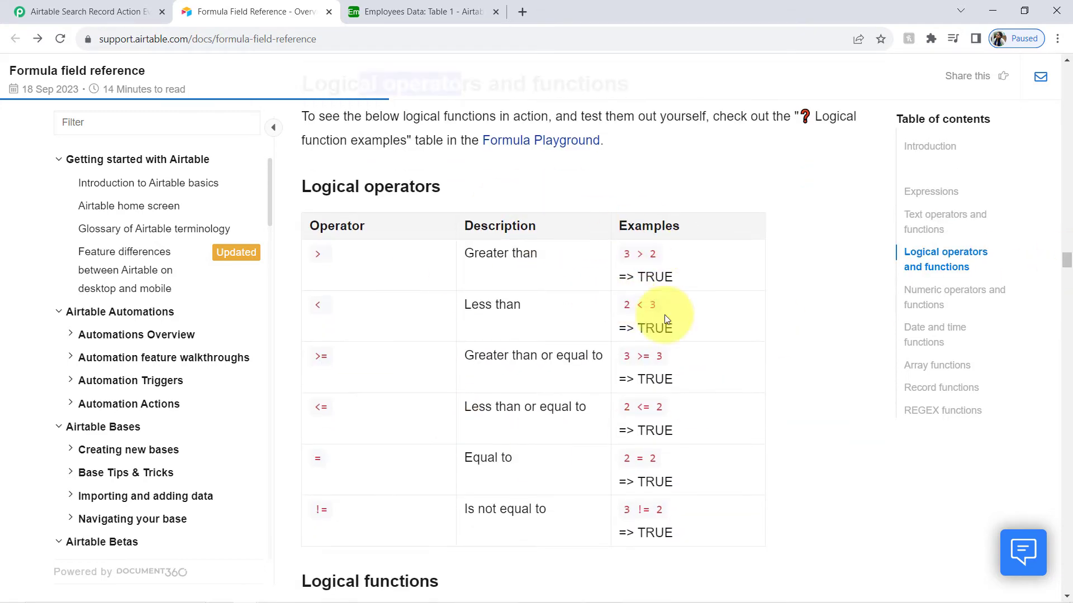
double_click(317, 254)
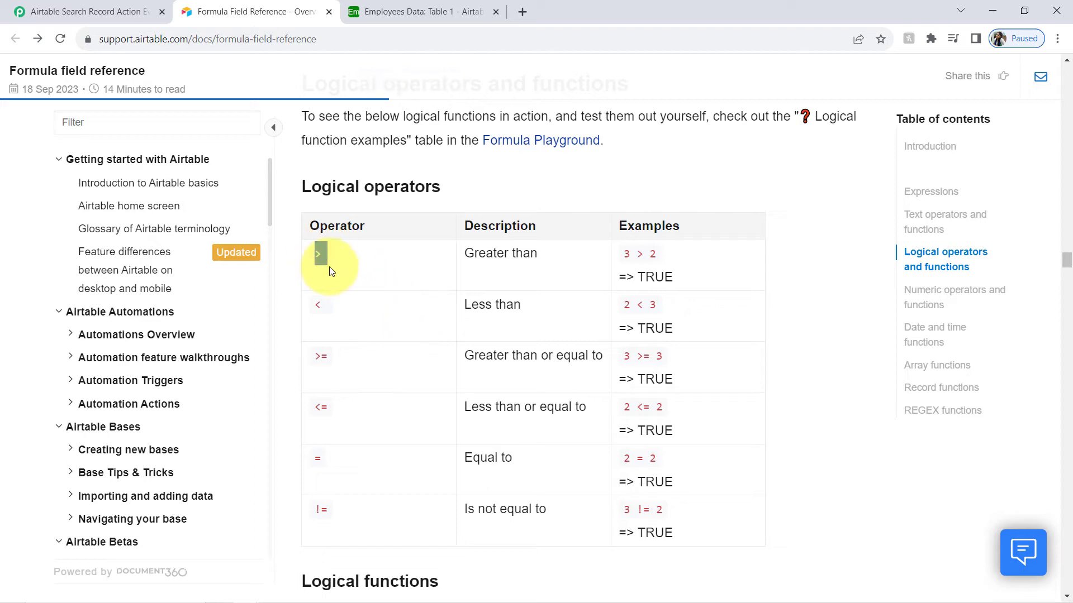
double_click(317, 305)
double_click(322, 354)
left_click(419, 12)
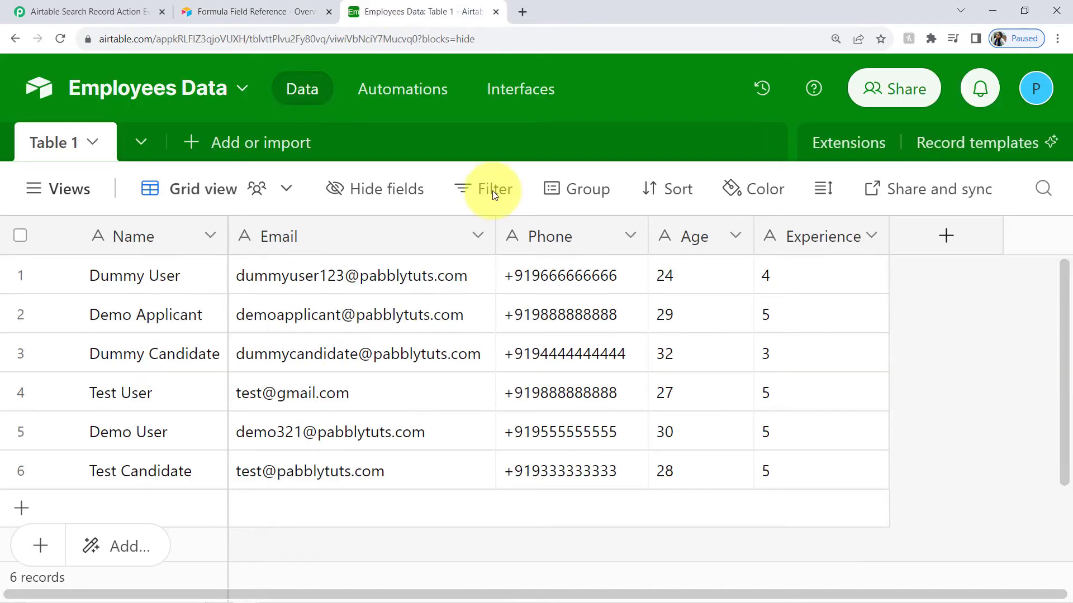
left_click(28, 8)
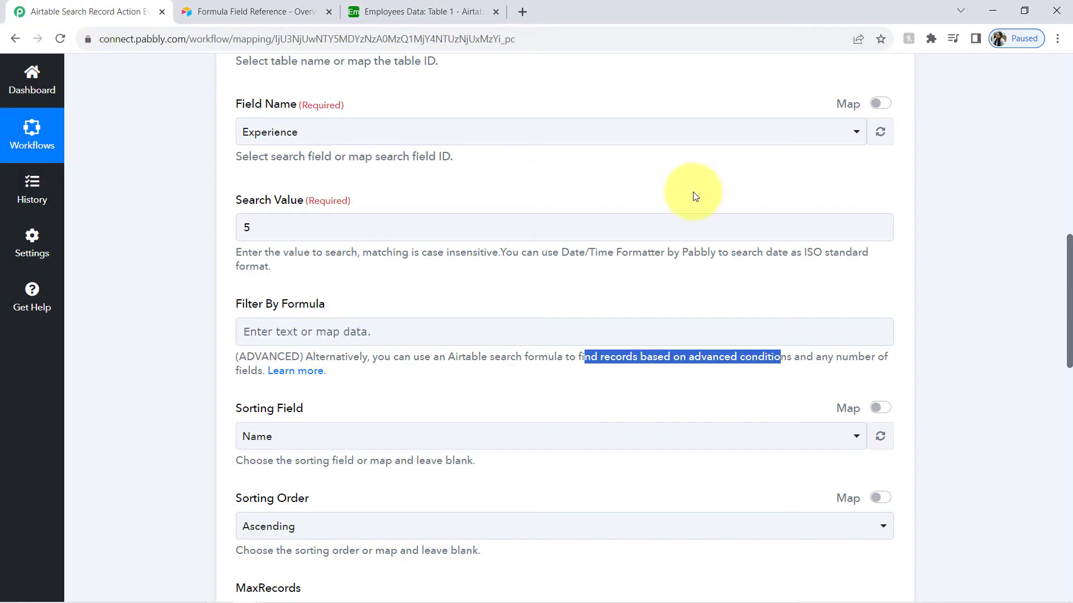
left_click(194, 357)
left_click(582, 326)
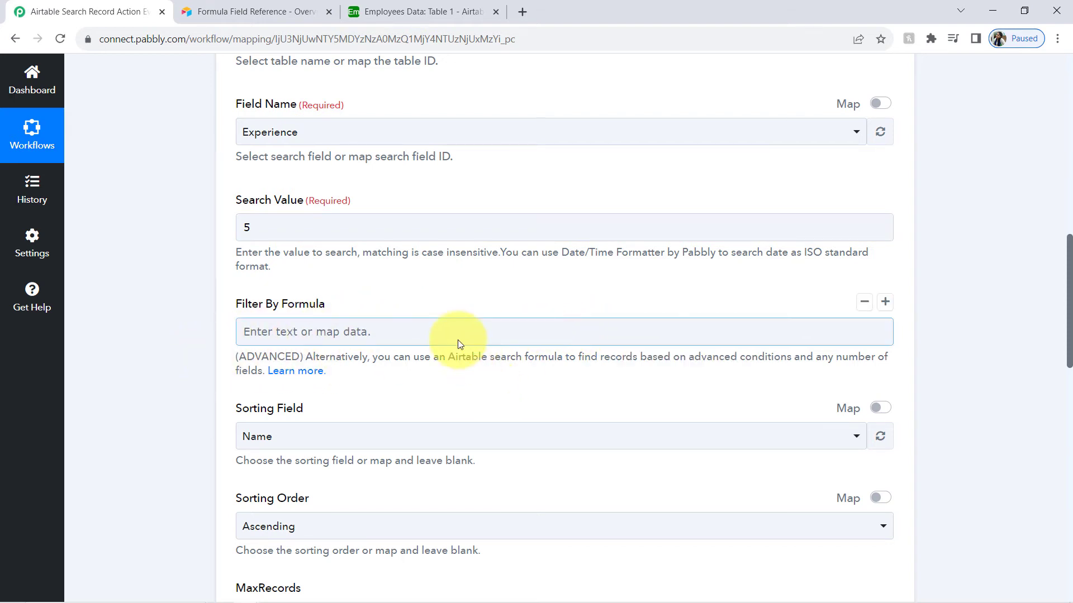
left_click(212, 294)
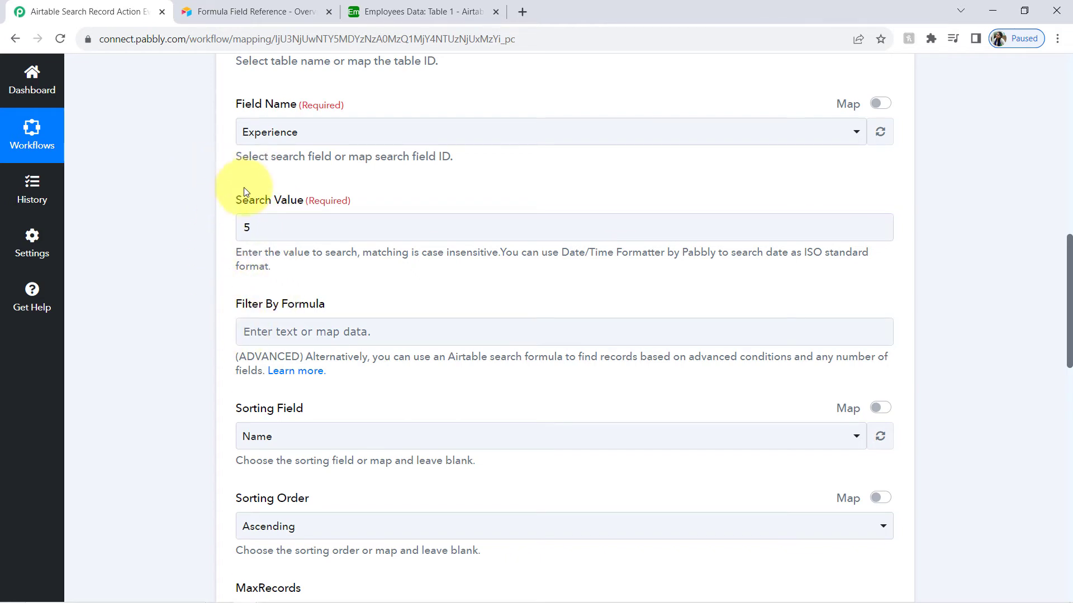
left_click(369, 6)
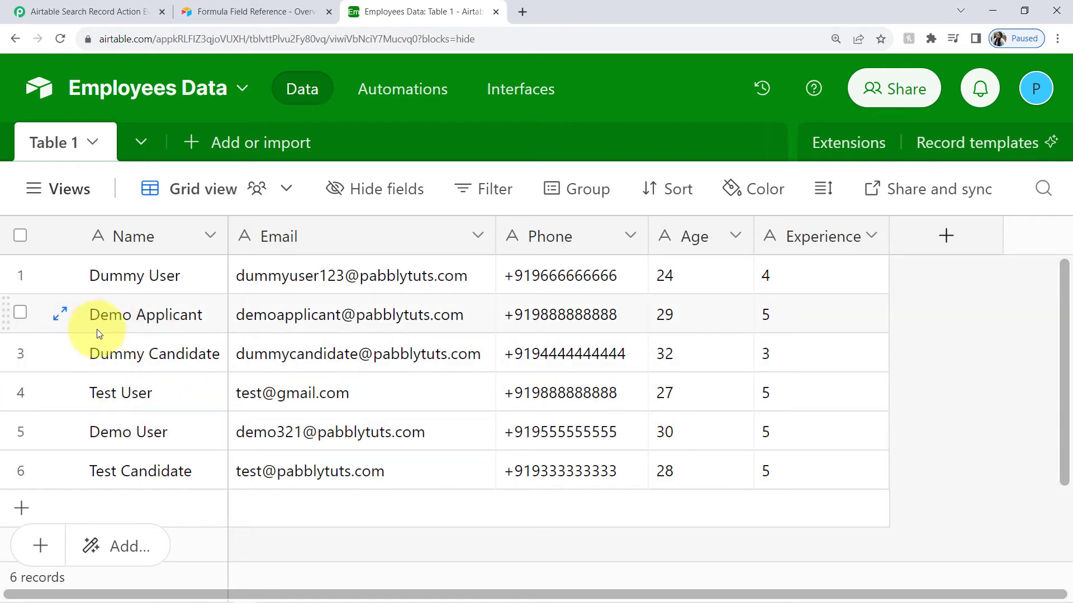
left_click(114, 6)
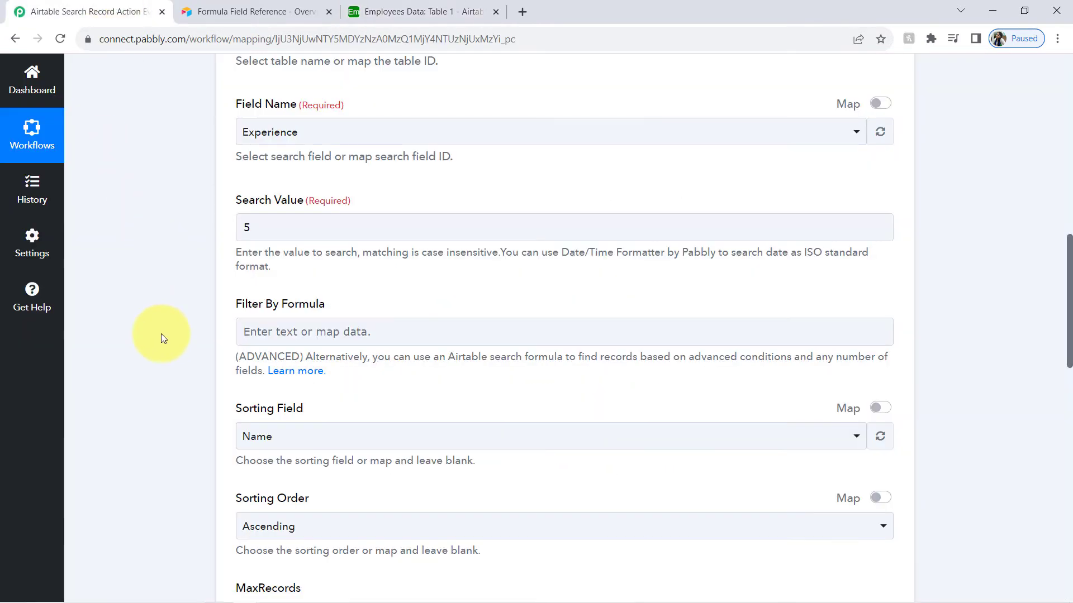
left_click_drag(244, 305, 317, 304)
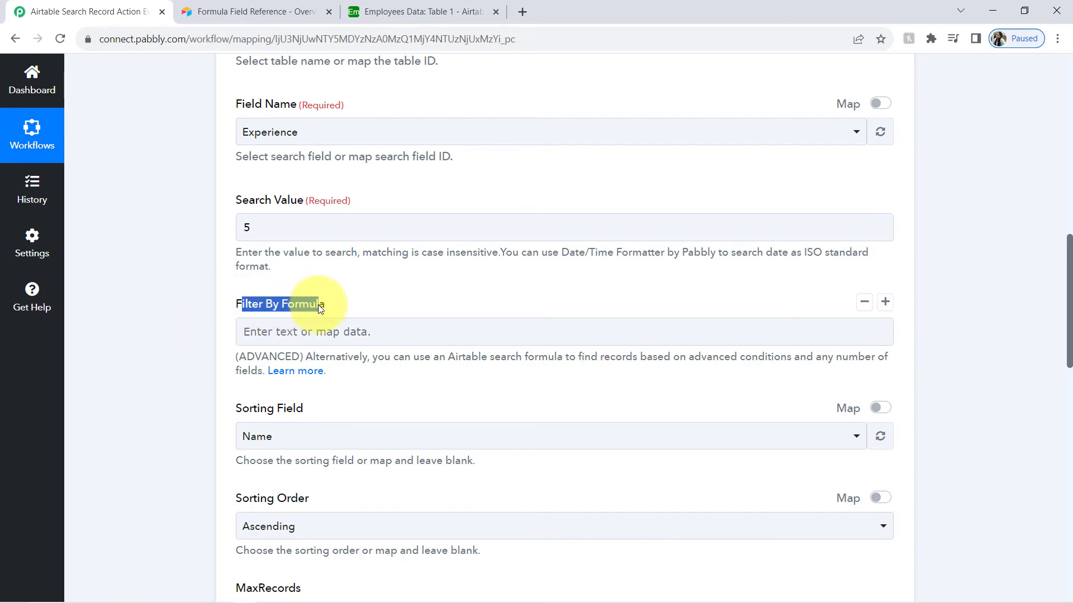
left_click(372, 8)
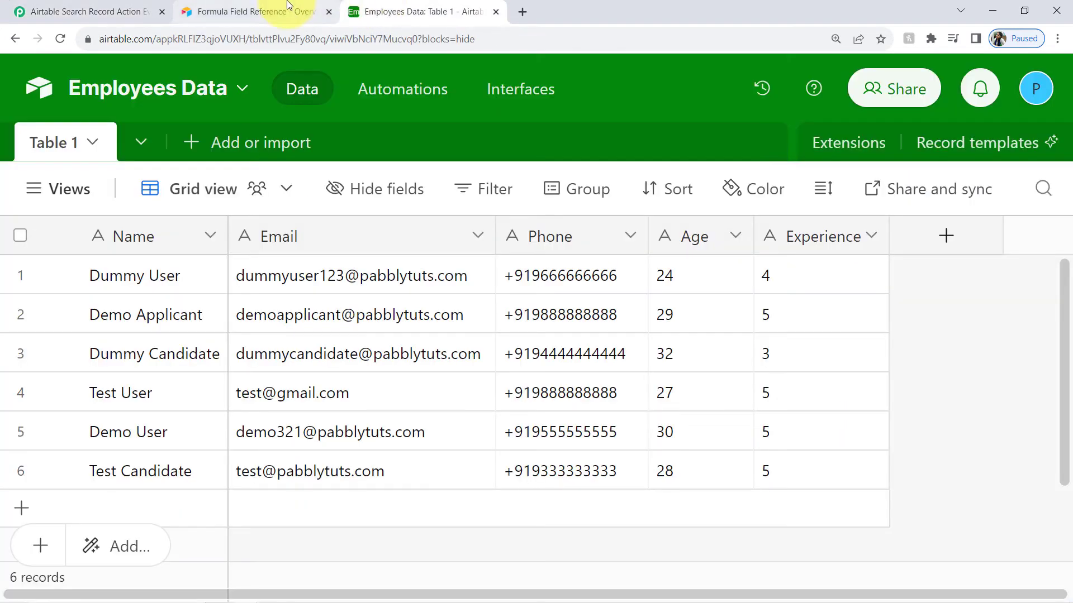
left_click(283, 10)
left_click_drag(331, 254, 290, 256)
left_click_drag(538, 255, 463, 255)
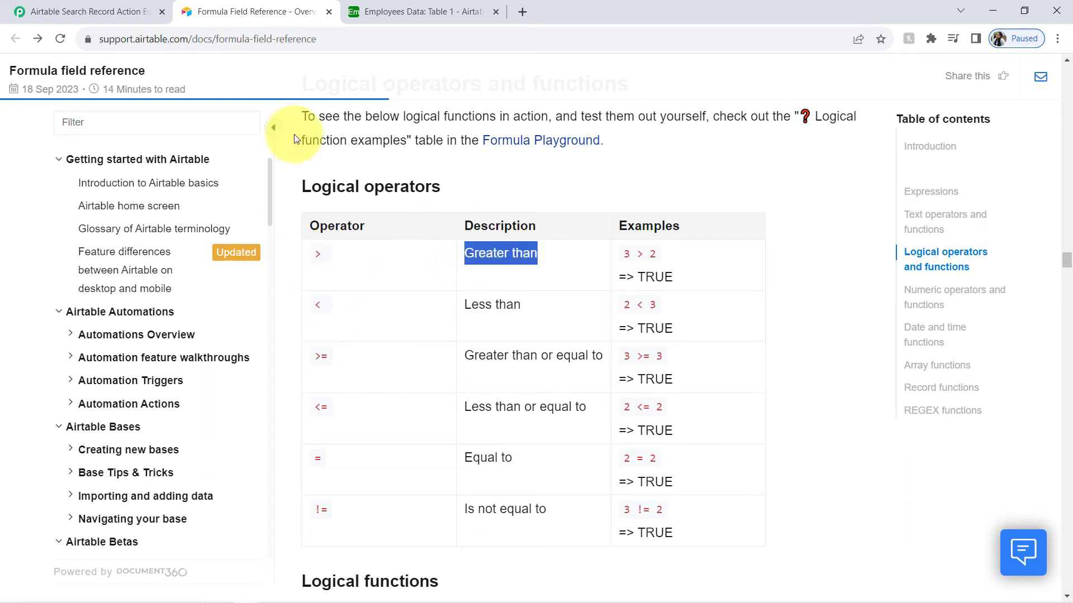
left_click(84, 12)
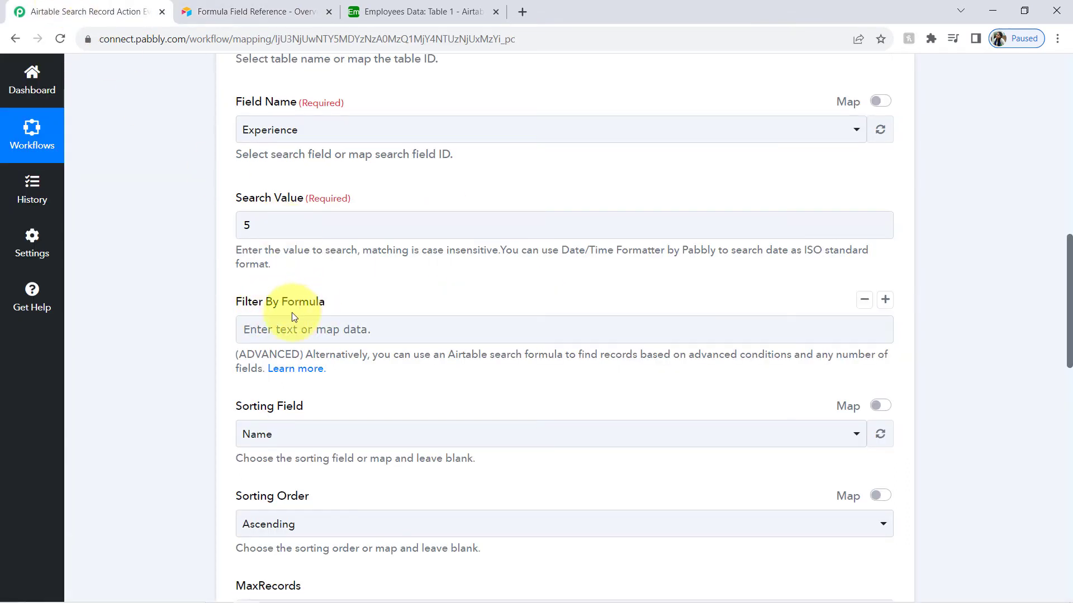
Finish the Age > 28 filter formula and send a new test request
left_click(253, 330)
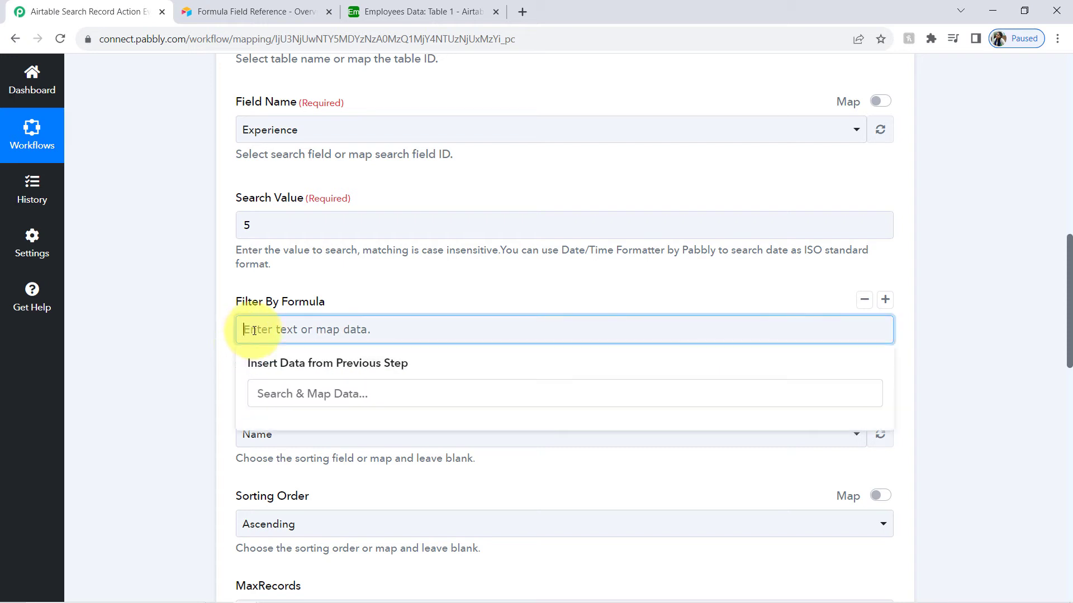
type("Age >")
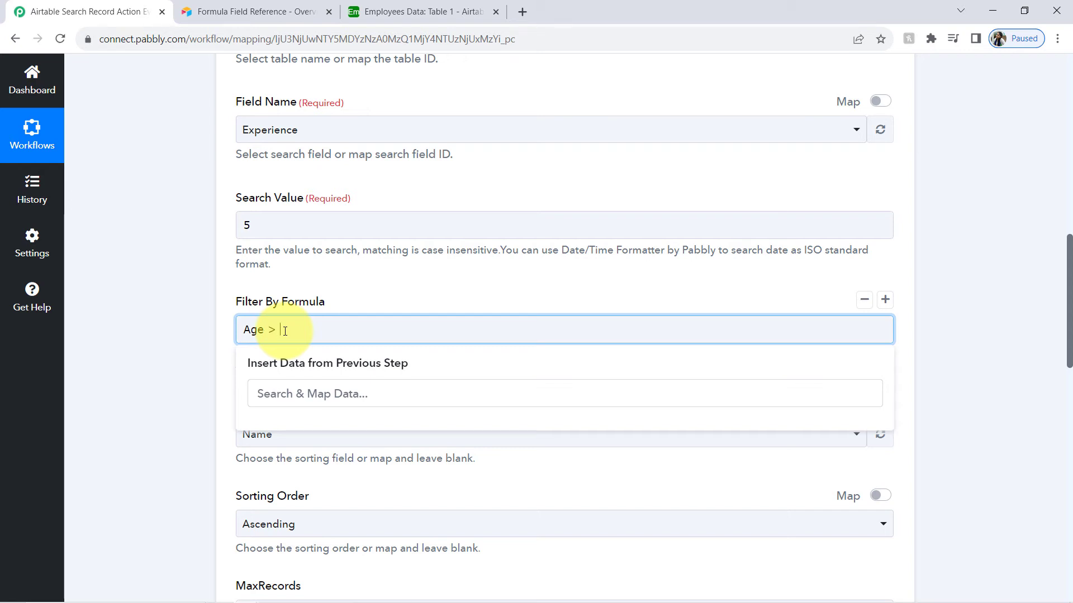
left_click(149, 400)
scroll(1071, 348, "down", 10)
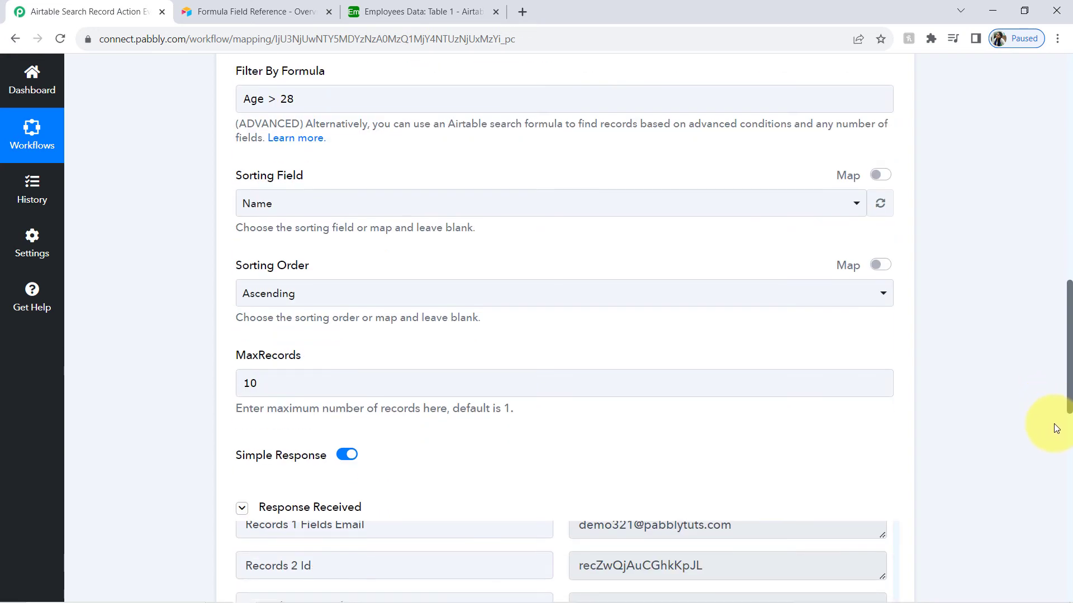
scroll(1054, 503, "down", 3)
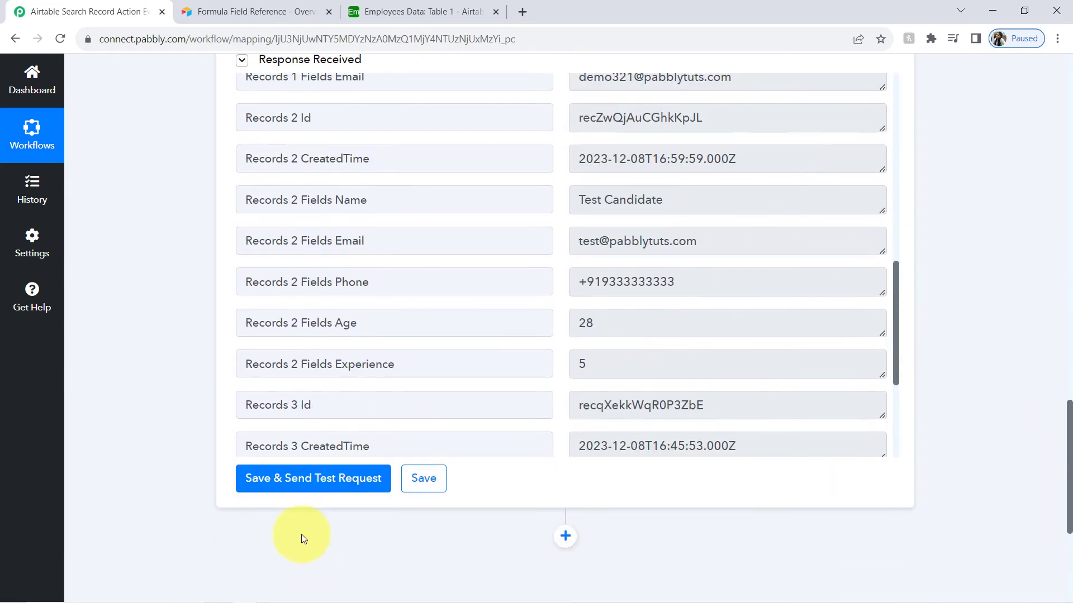
left_click(272, 477)
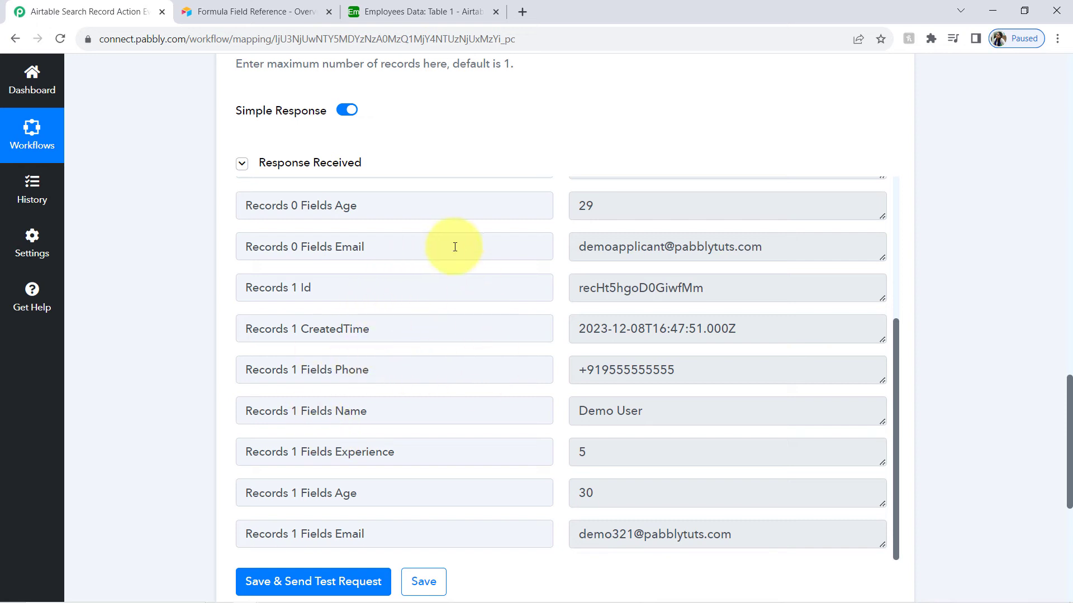
Review the returned records: Demo Applicant aged 29 and Demo User aged 30
left_click_drag(896, 367, 889, 203)
left_click_drag(591, 224, 727, 216)
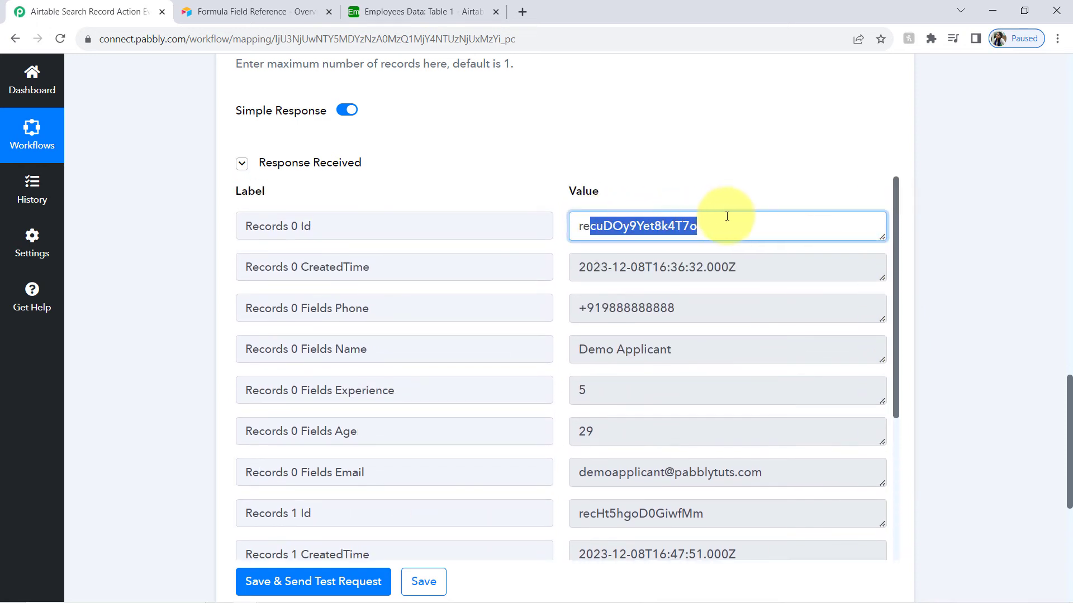
left_click_drag(614, 350, 735, 351)
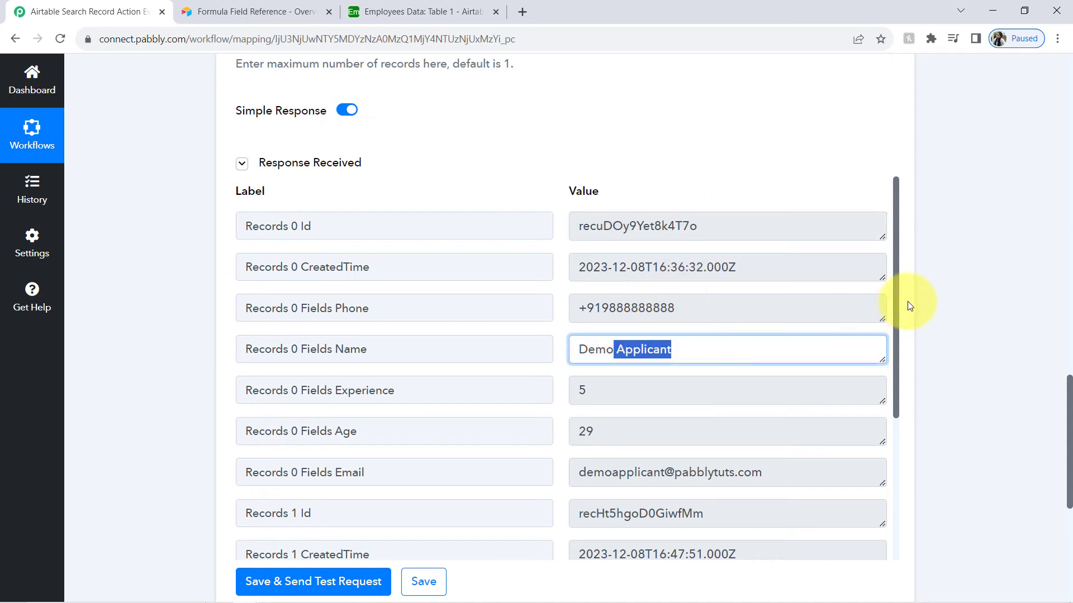
left_click_drag(896, 293, 883, 411)
left_click_drag(612, 324, 692, 325)
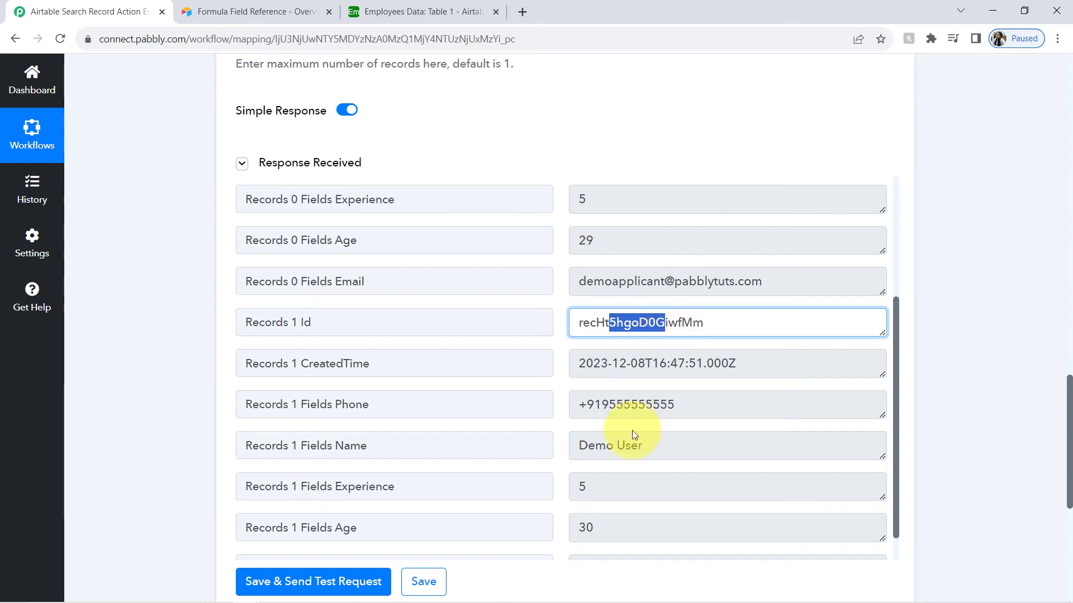
left_click_drag(606, 445, 719, 438)
scroll(895, 391, "down", 1)
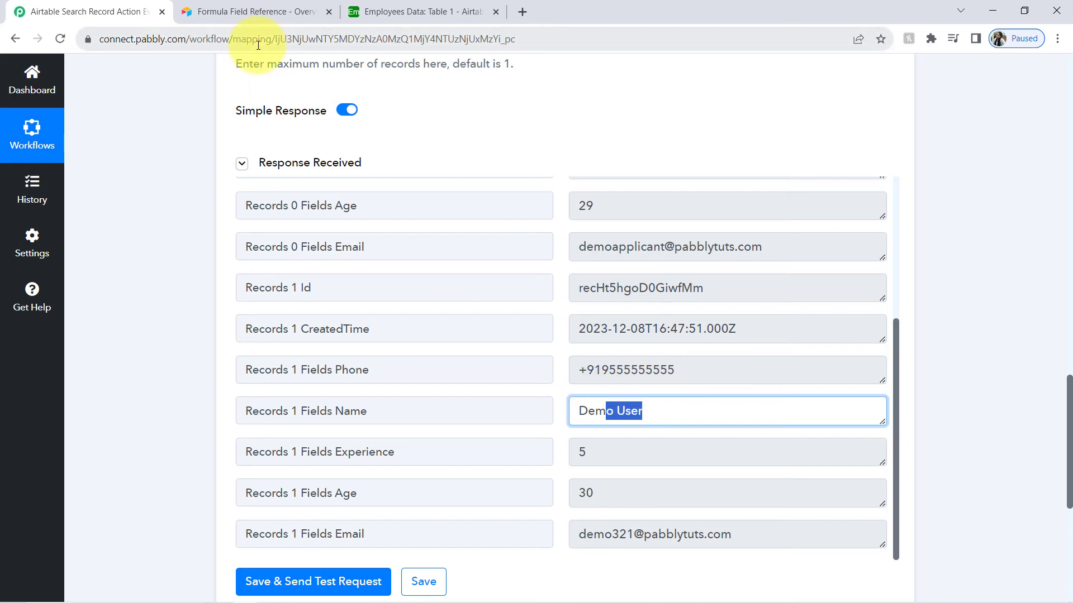
mouse_move(283, 5)
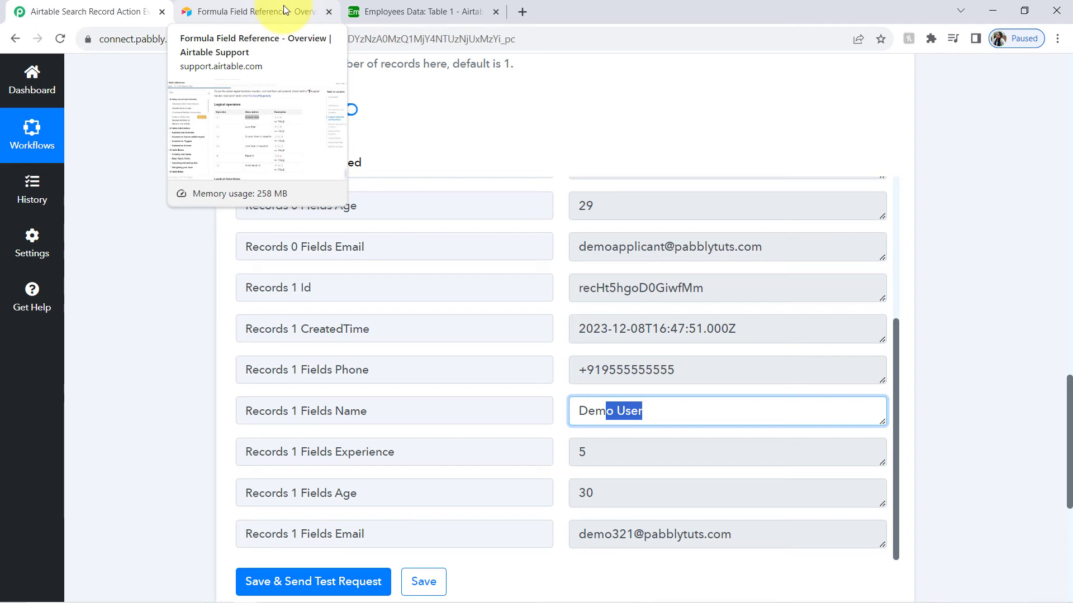
Find the >= operator under Logical operators, then return to the Filter By Formula setting
left_click(383, 11)
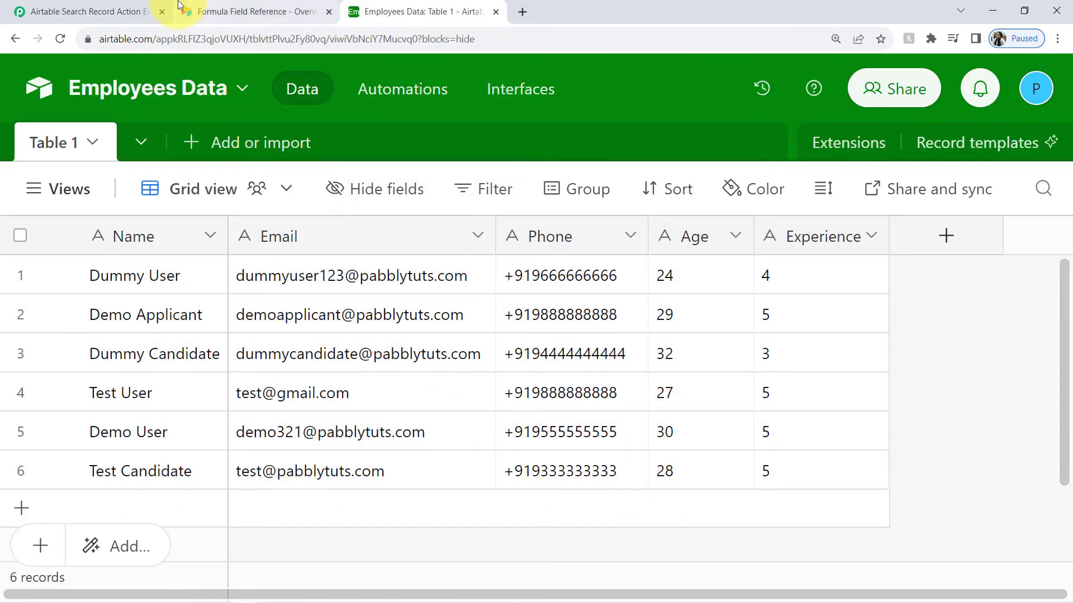
left_click(235, 12)
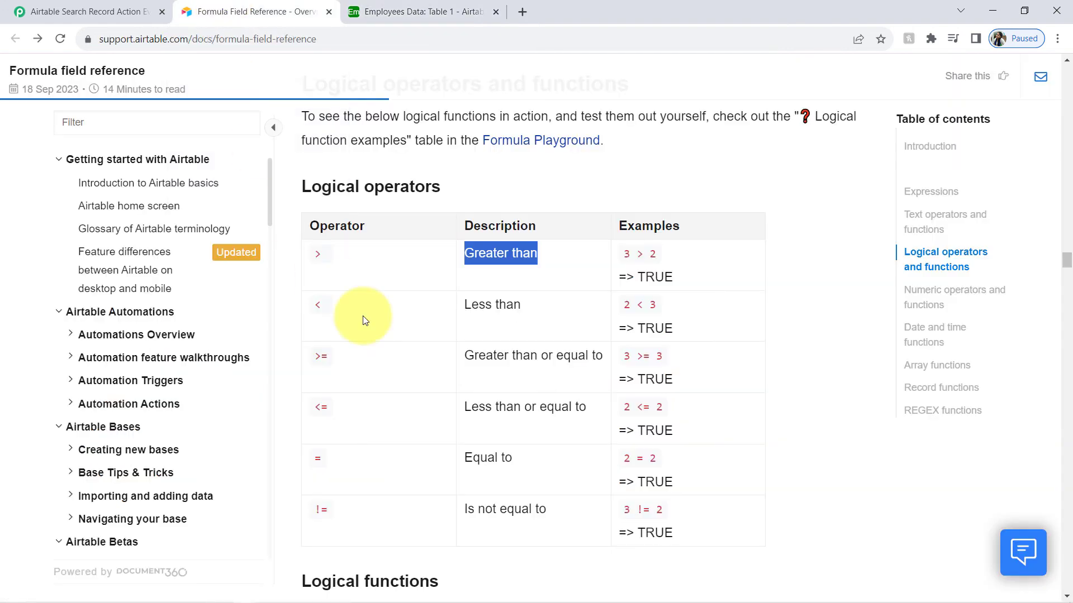
left_click(354, 275)
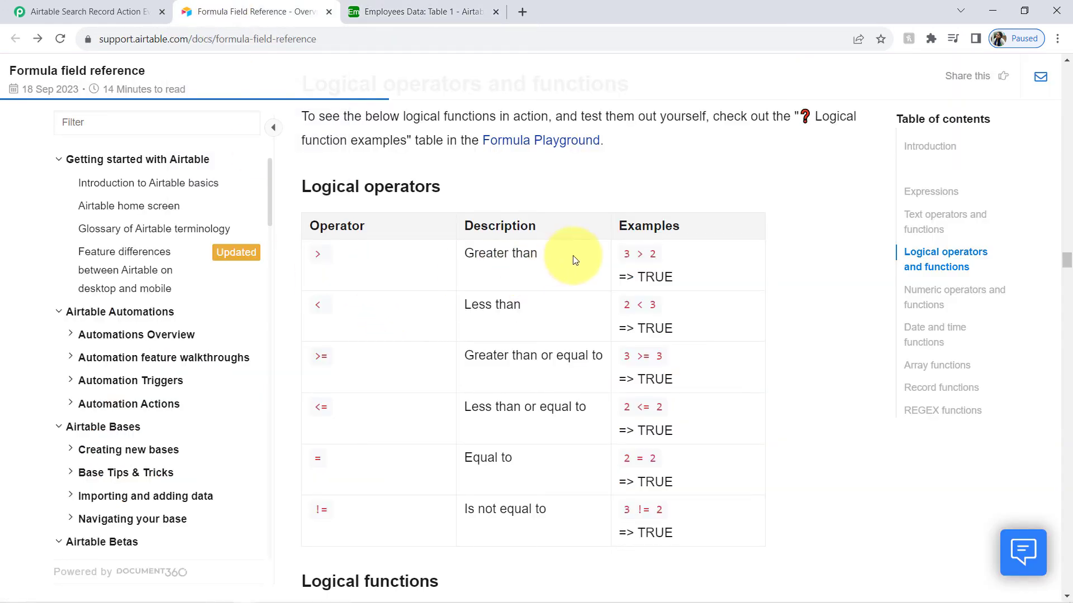
double_click(643, 356)
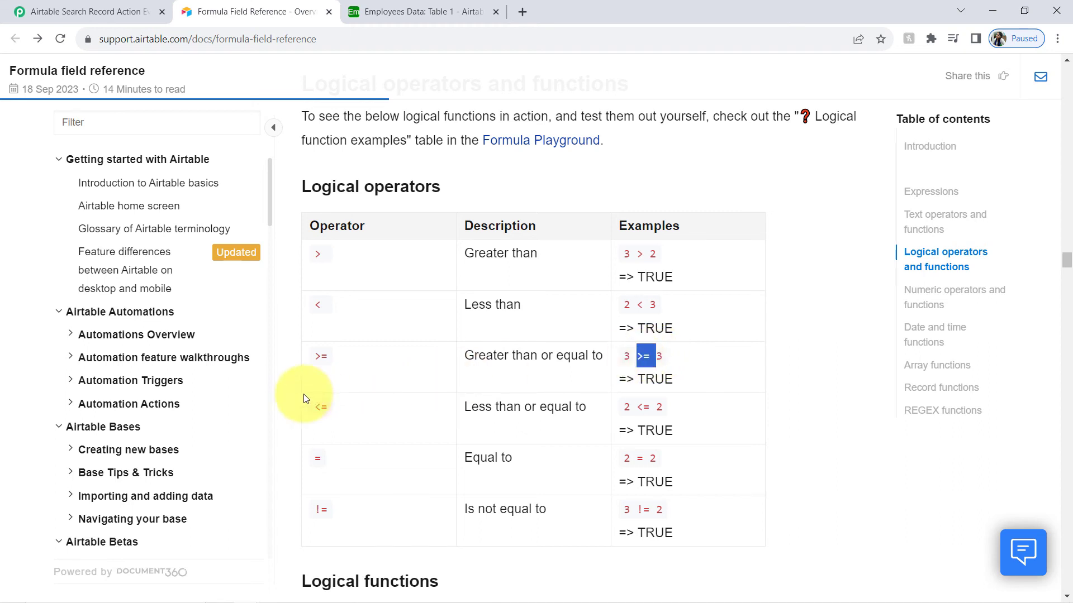
double_click(320, 357)
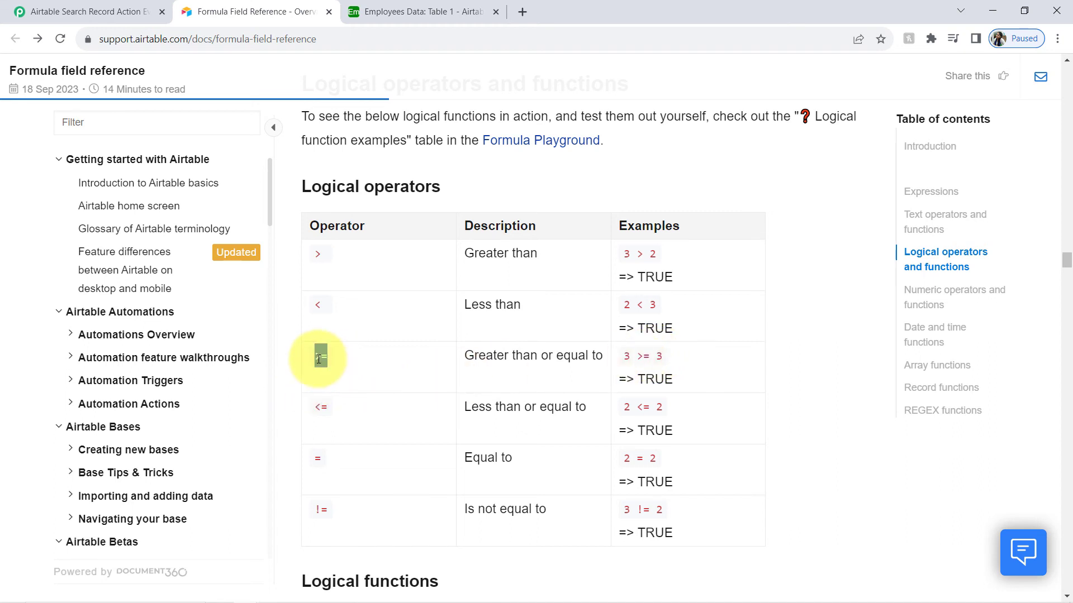
left_click(78, 11)
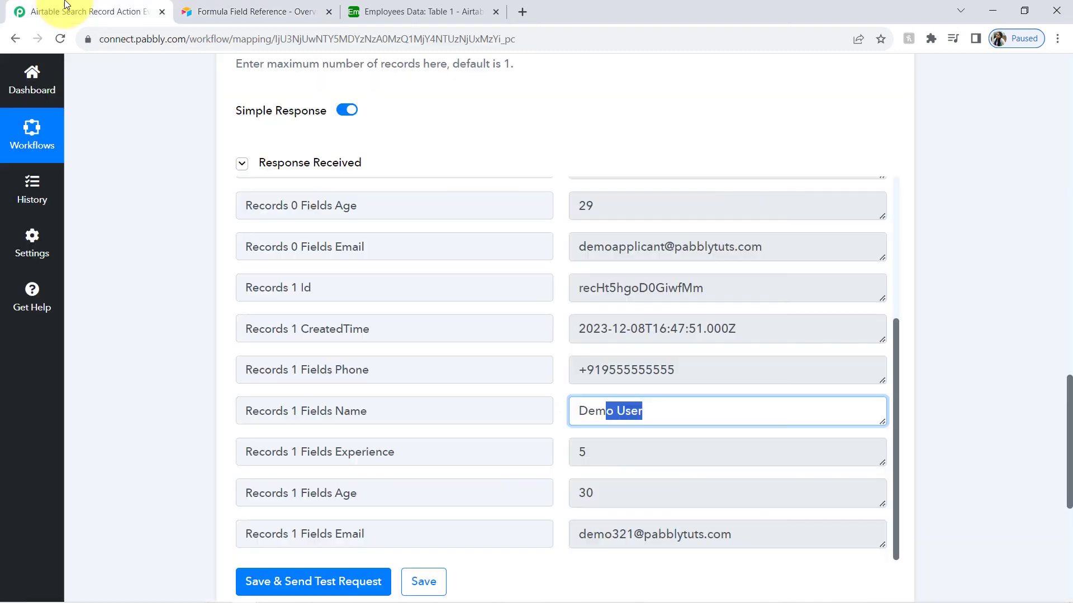
scroll(169, 245, "up", 4)
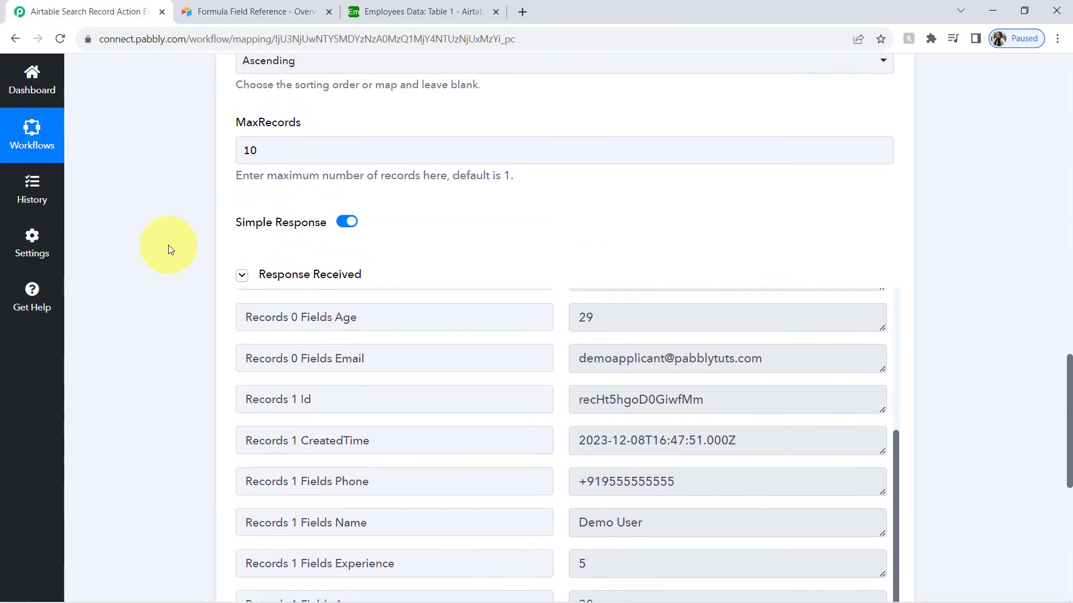
scroll(168, 245, "up", 4)
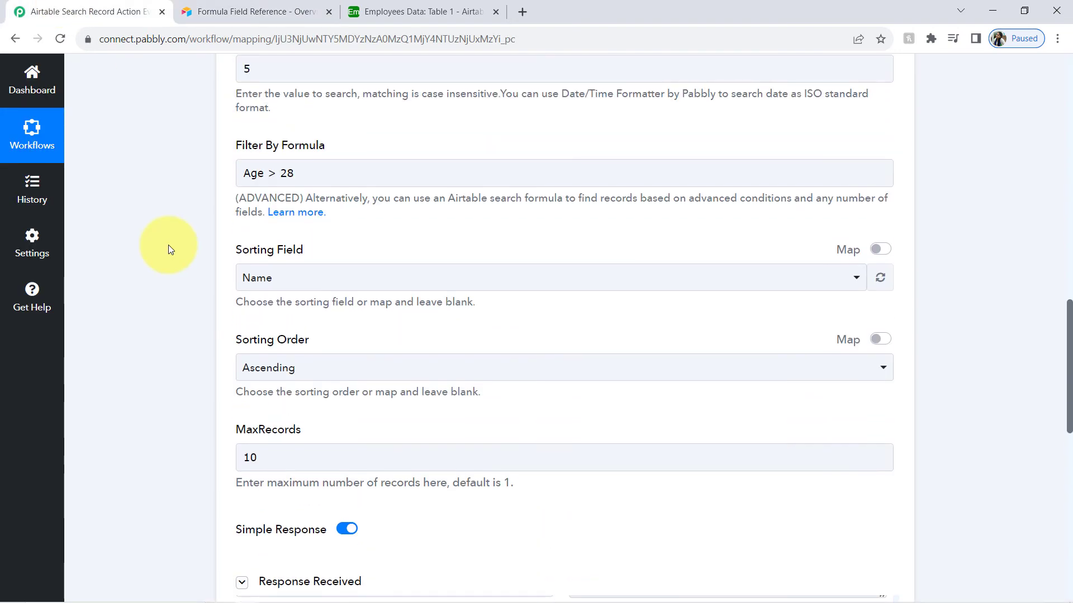
Change the filter formula to Age >= 28, resend the test, and view Employees Data ages
left_click(278, 171)
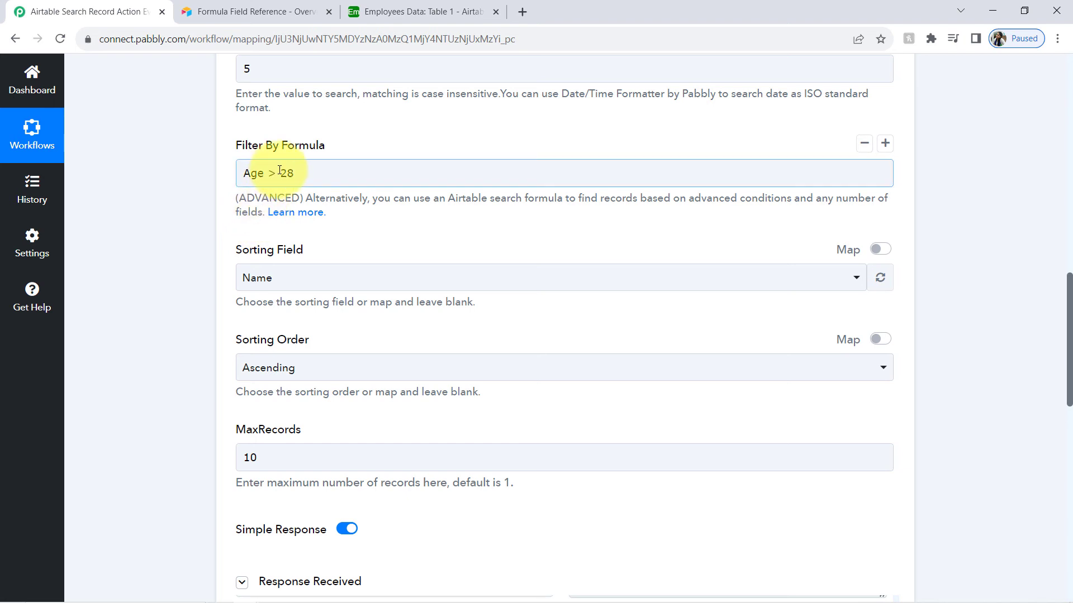
left_click(279, 171)
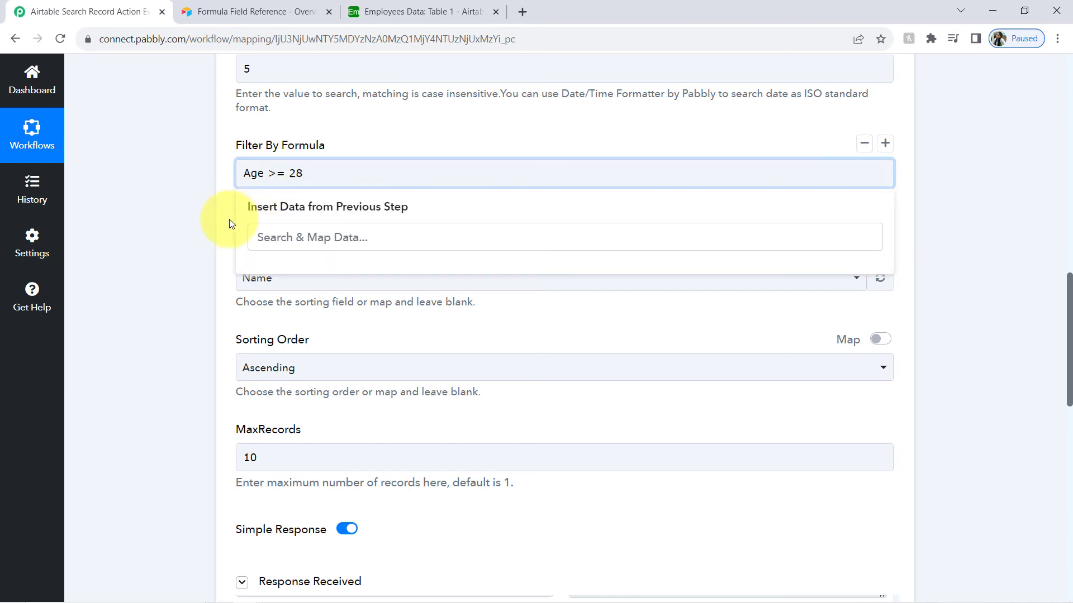
left_click(167, 272)
scroll(167, 273, "down", 1)
scroll(168, 273, "down", 15)
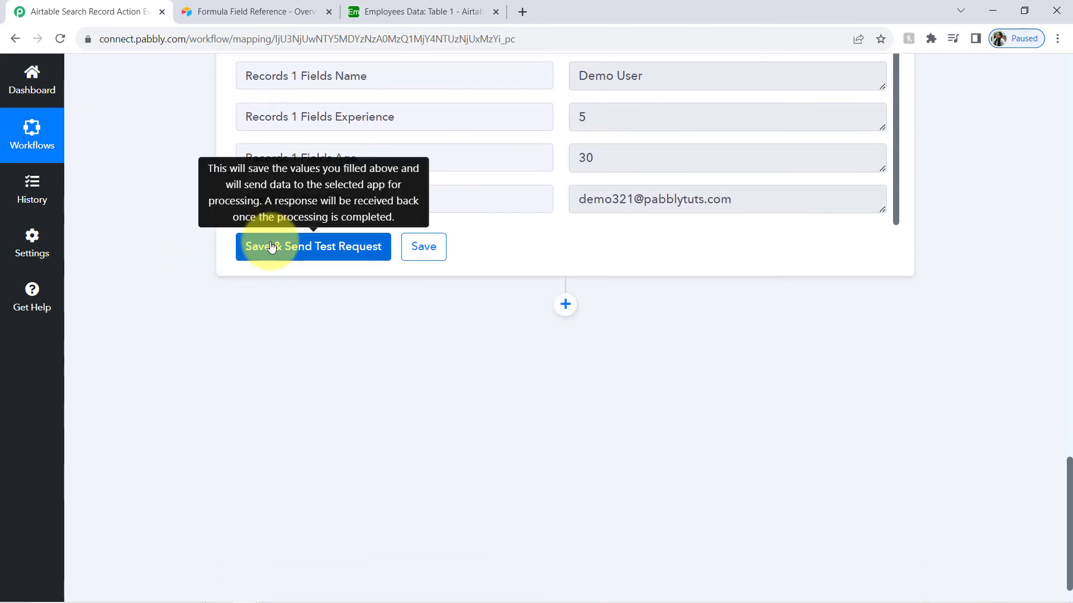
left_click(253, 247)
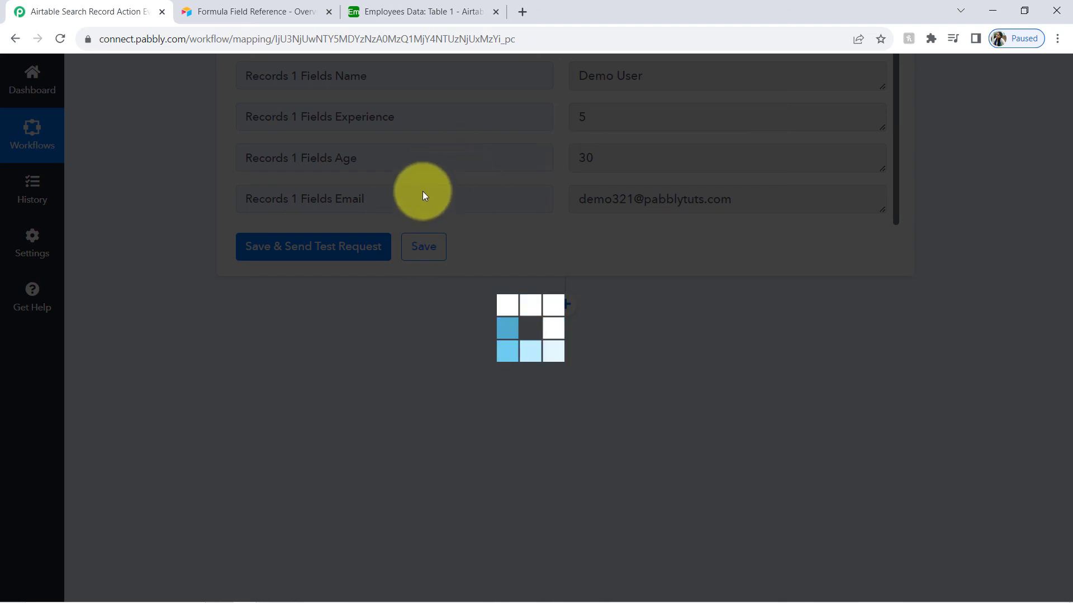
left_click(398, 7)
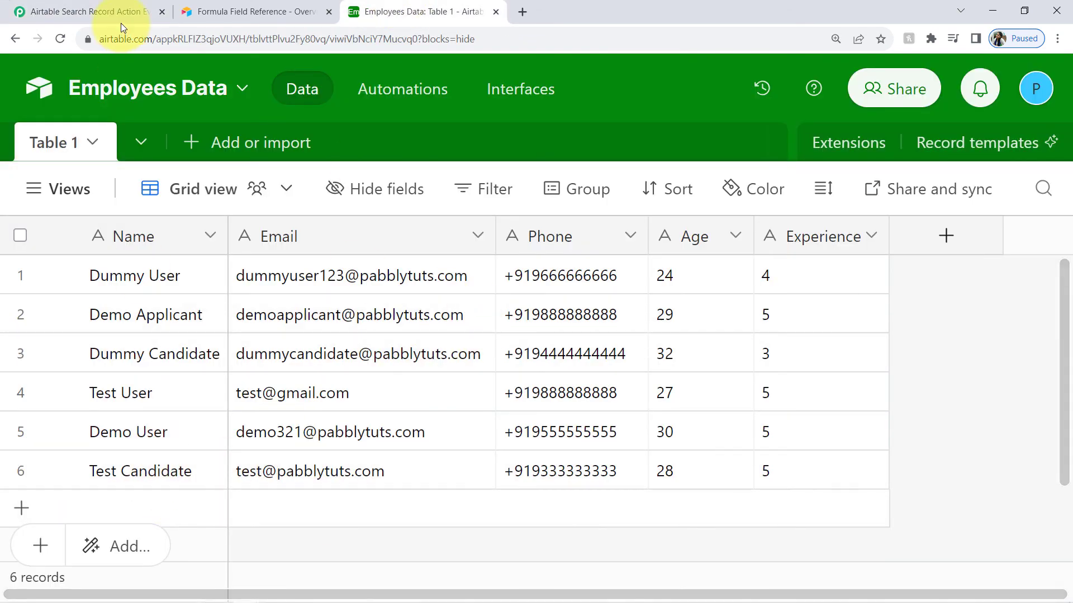
Check Records 0–2 in the response, including Test Candidate aged 28
left_click(88, 13)
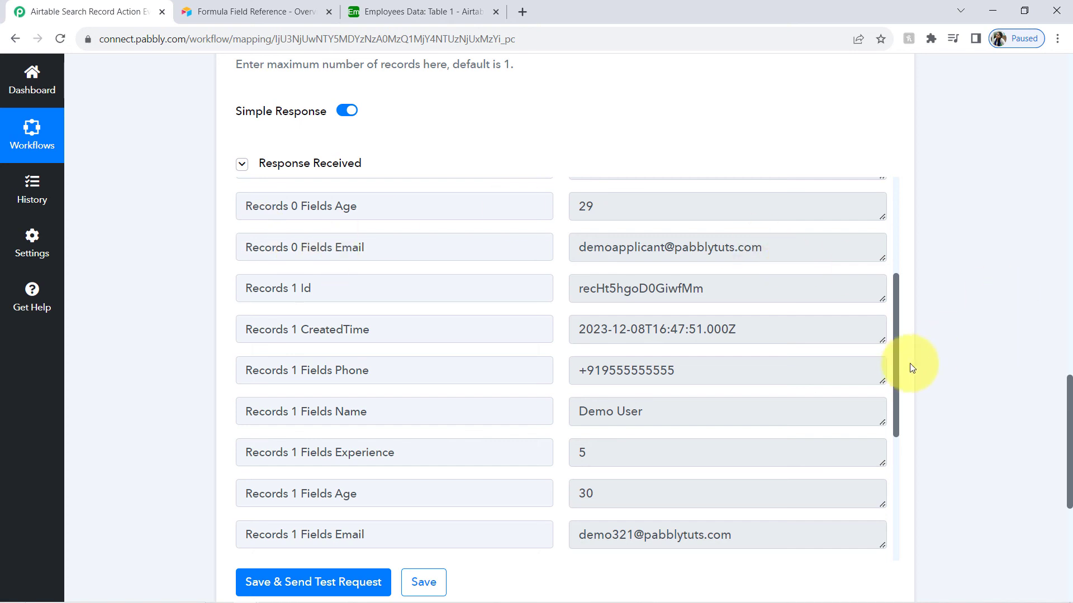
scroll(679, 371, "up", 4)
double_click(671, 364)
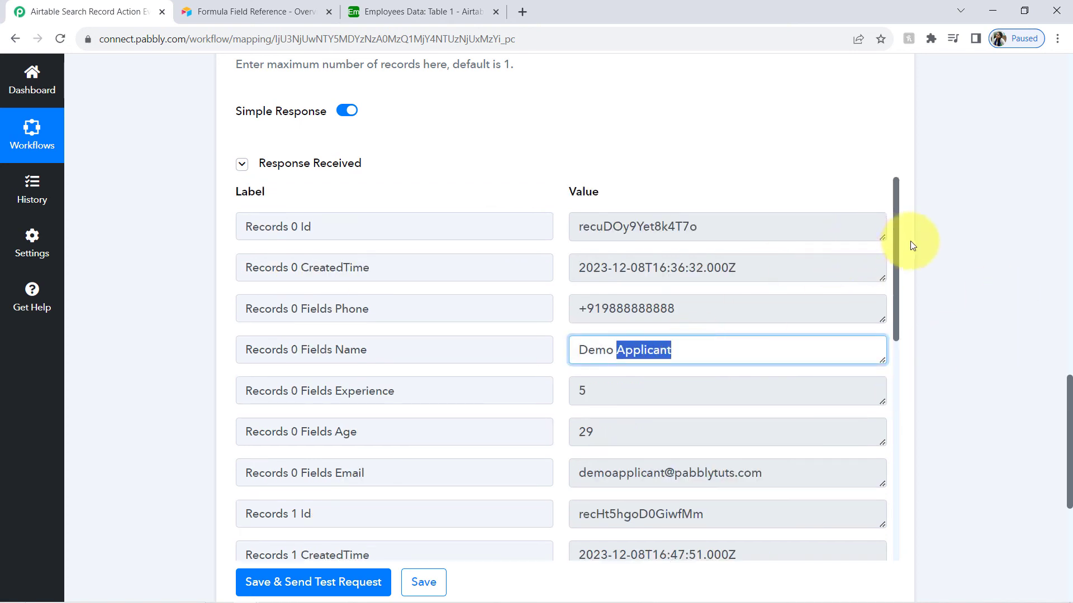
left_click_drag(894, 246, 912, 460)
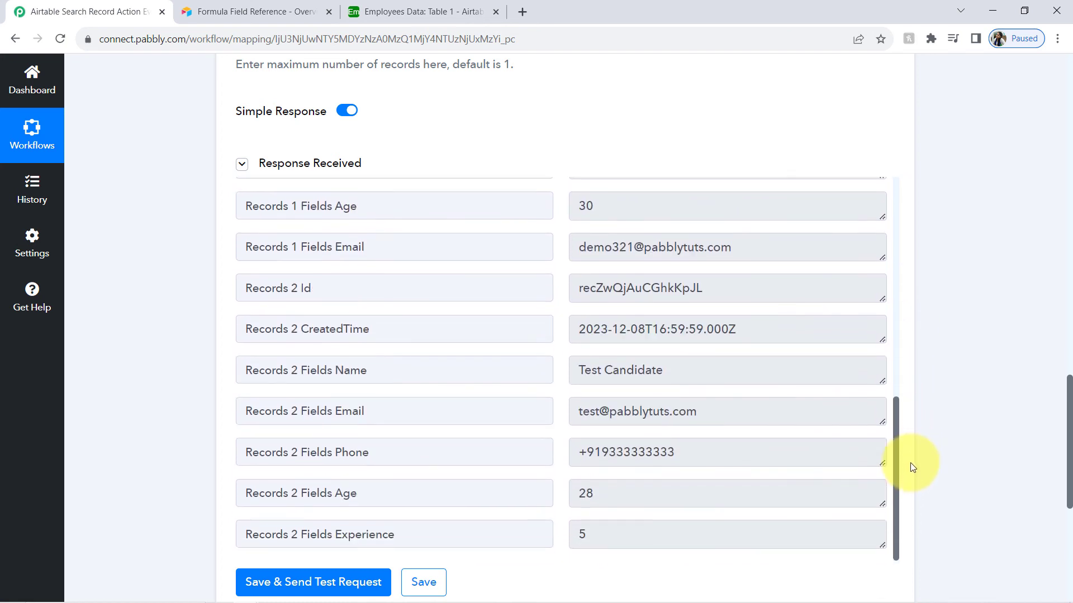
right_click(673, 263)
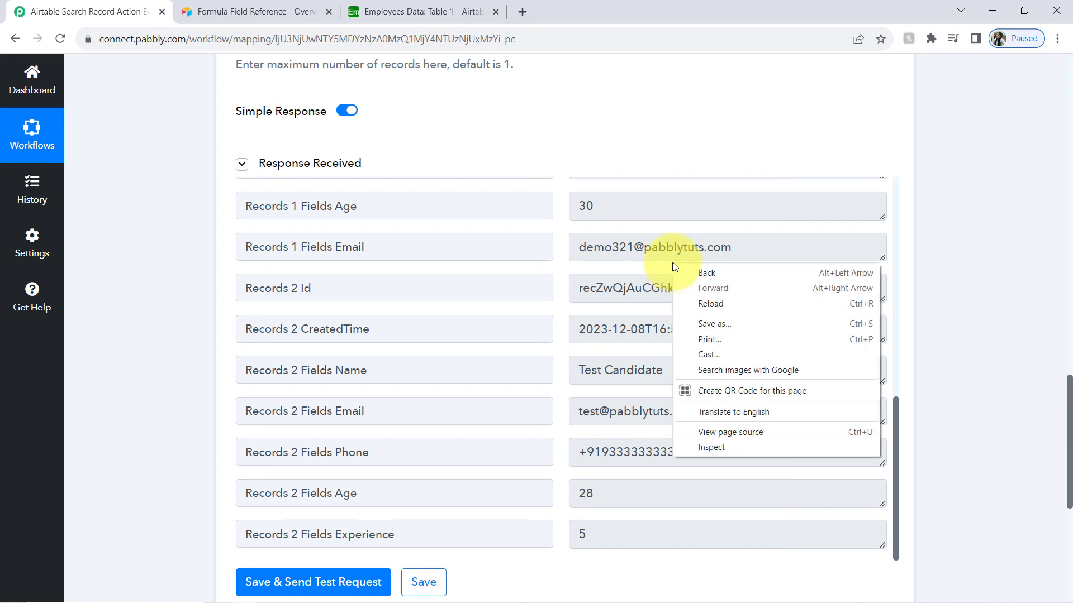
left_click(1070, 463)
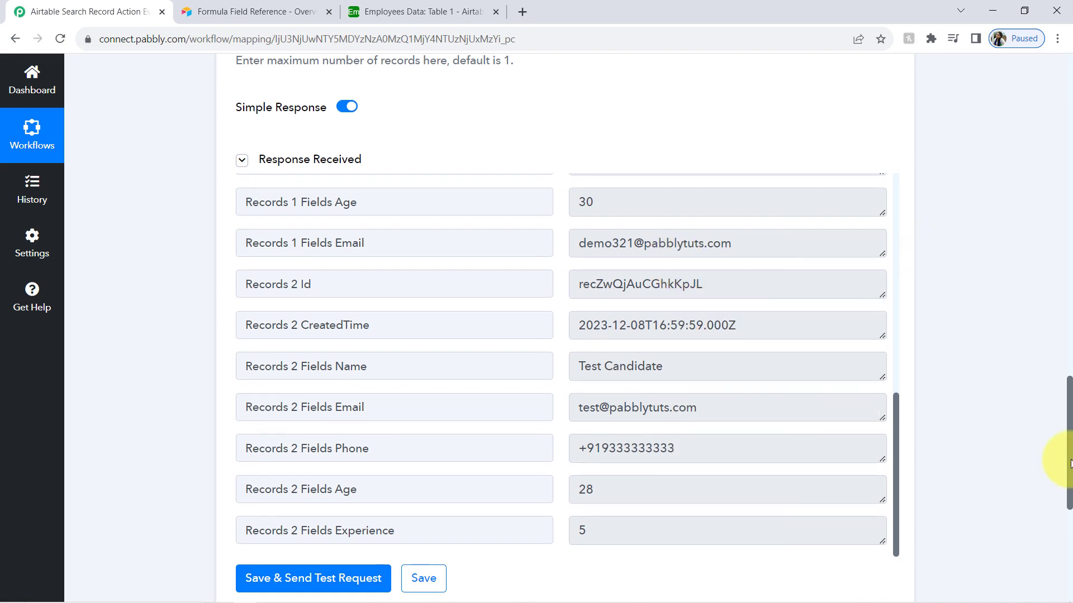
left_click_drag(1070, 463, 1056, 160)
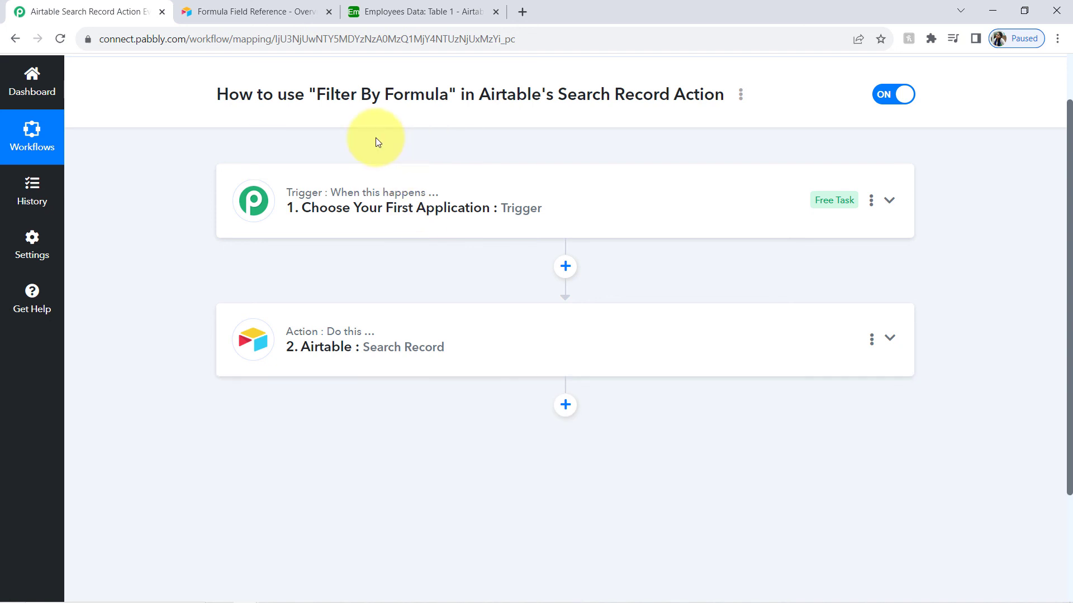
double_click(349, 93)
left_click(681, 93)
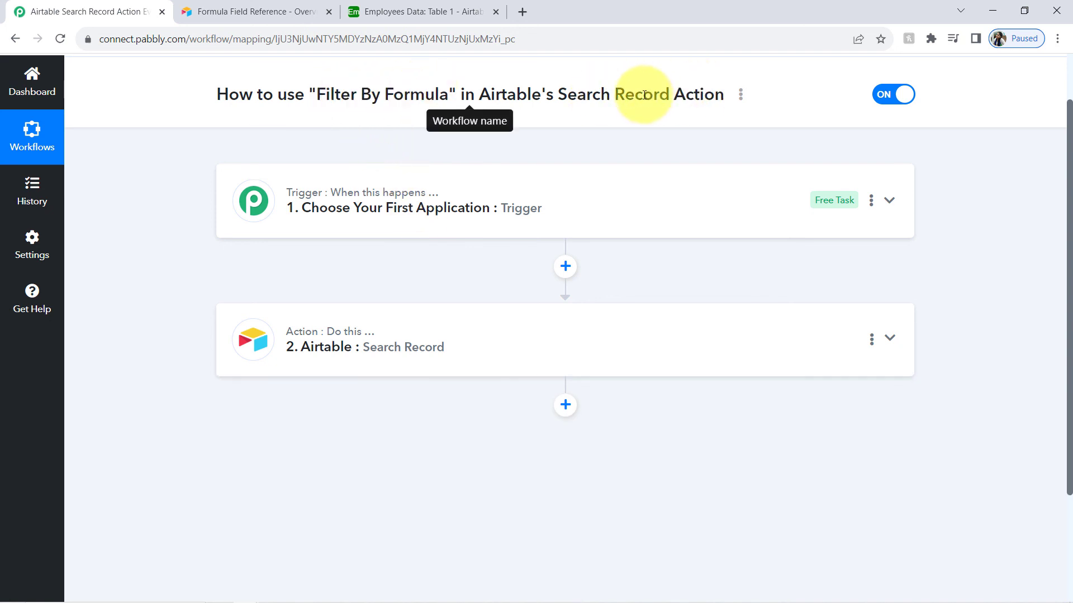
left_click_drag(642, 94, 685, 93)
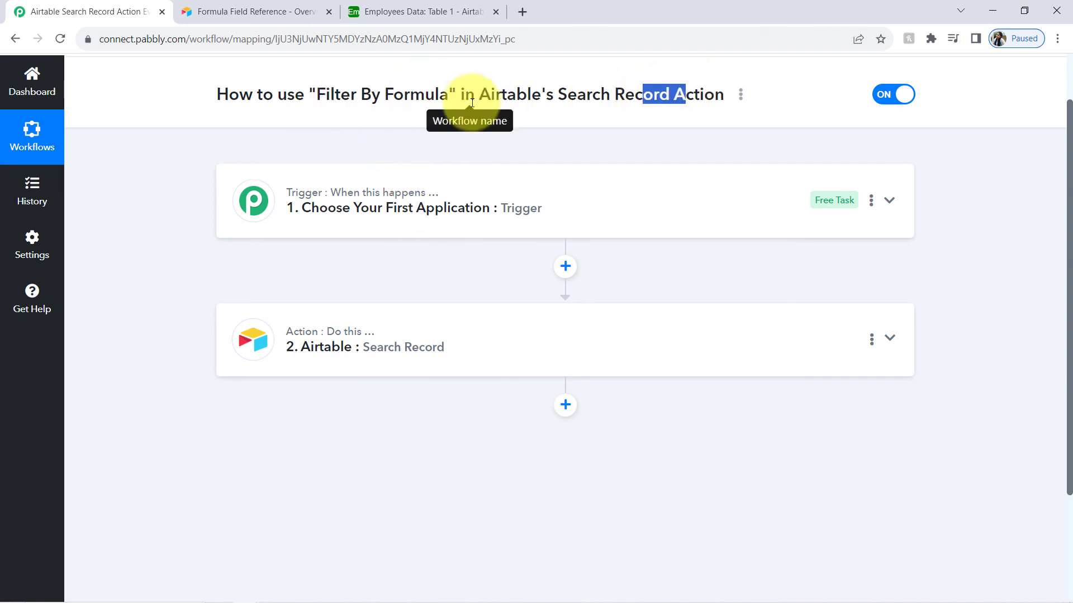